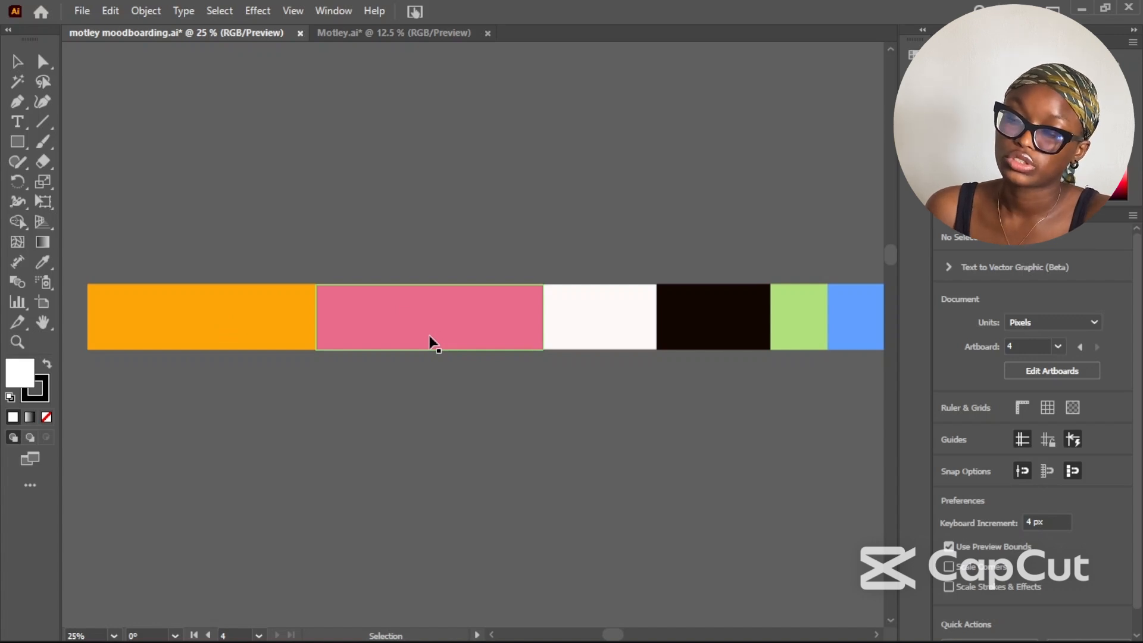
scroll(583, 355, "right", 3)
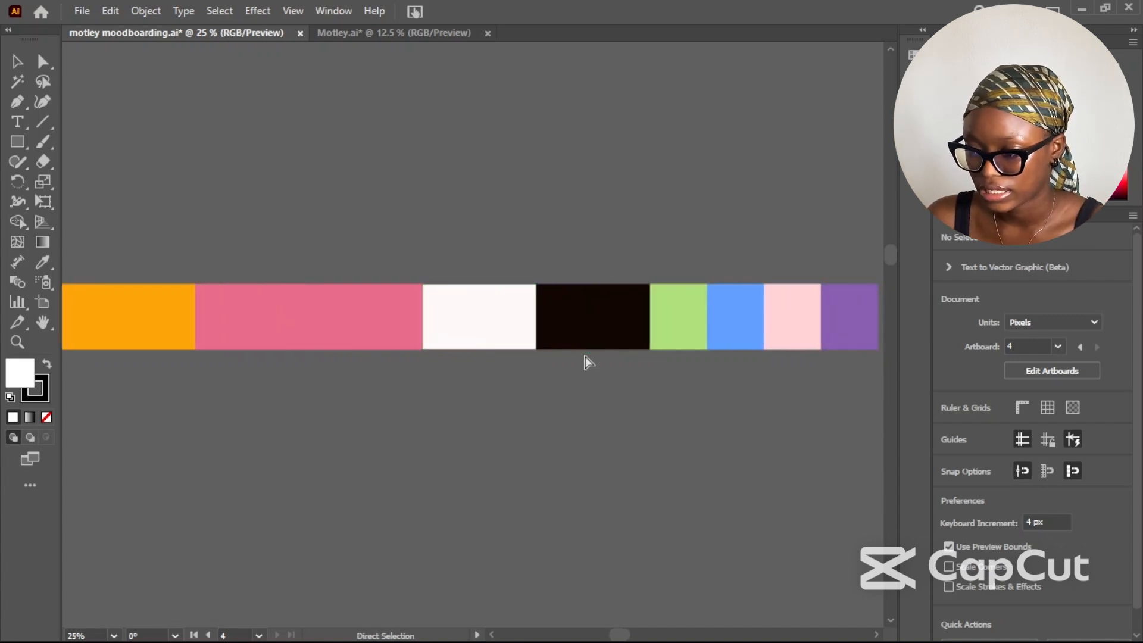
scroll(584, 356, "right", 2)
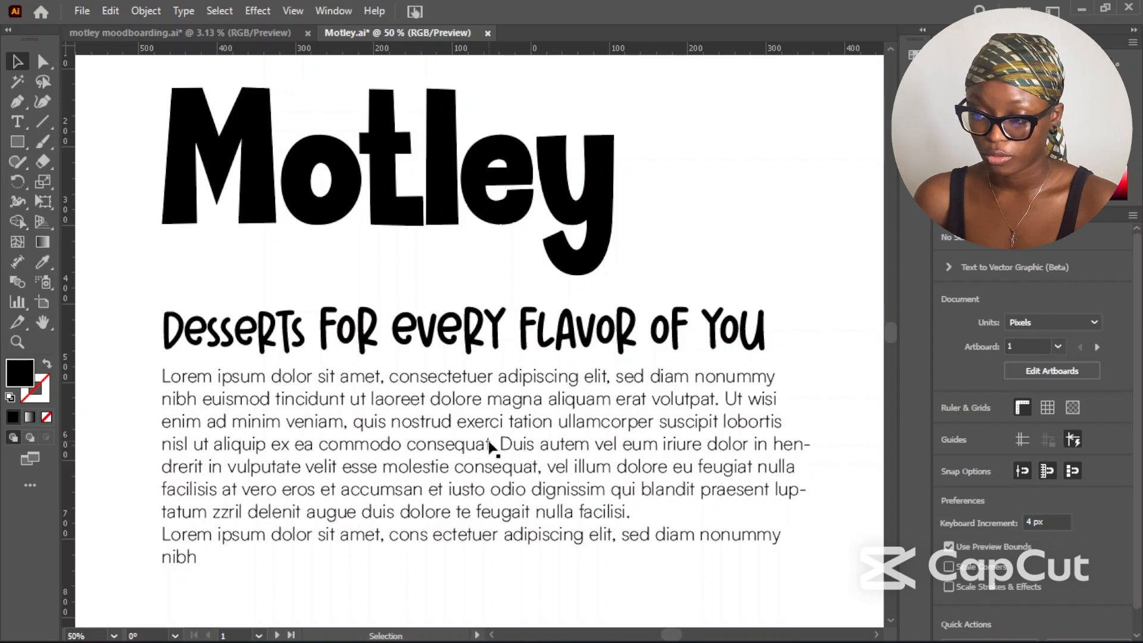
Examine the typeface of the lorem ipsum body text up close beneath the "Desserts for every flavor of you" tagline
scroll(491, 448, "up", 2)
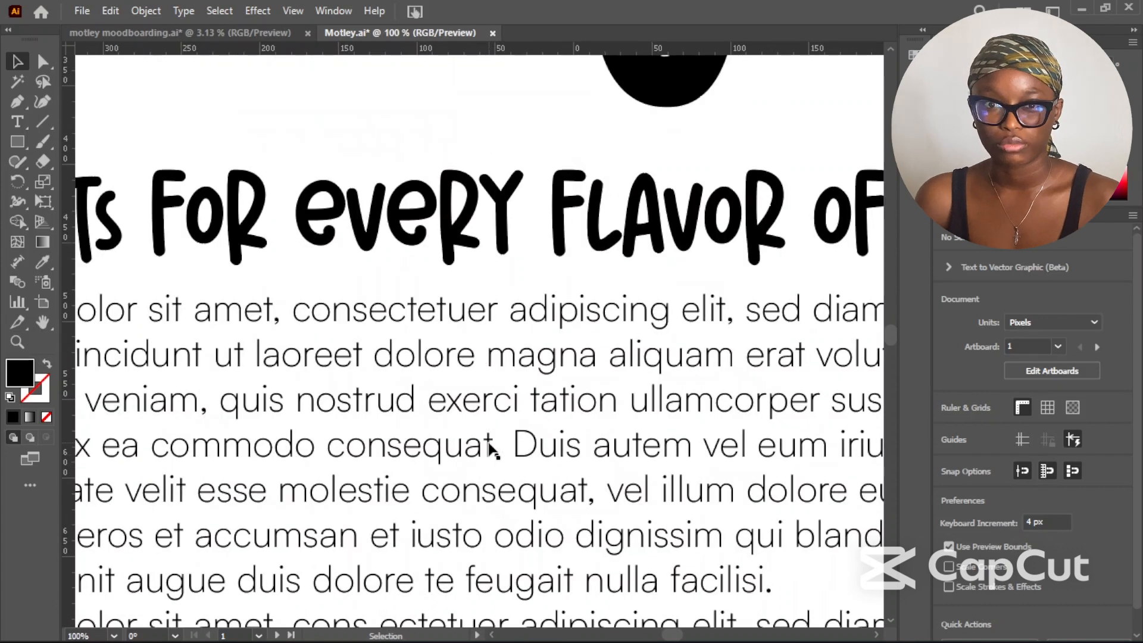
scroll(491, 448, "up", 2)
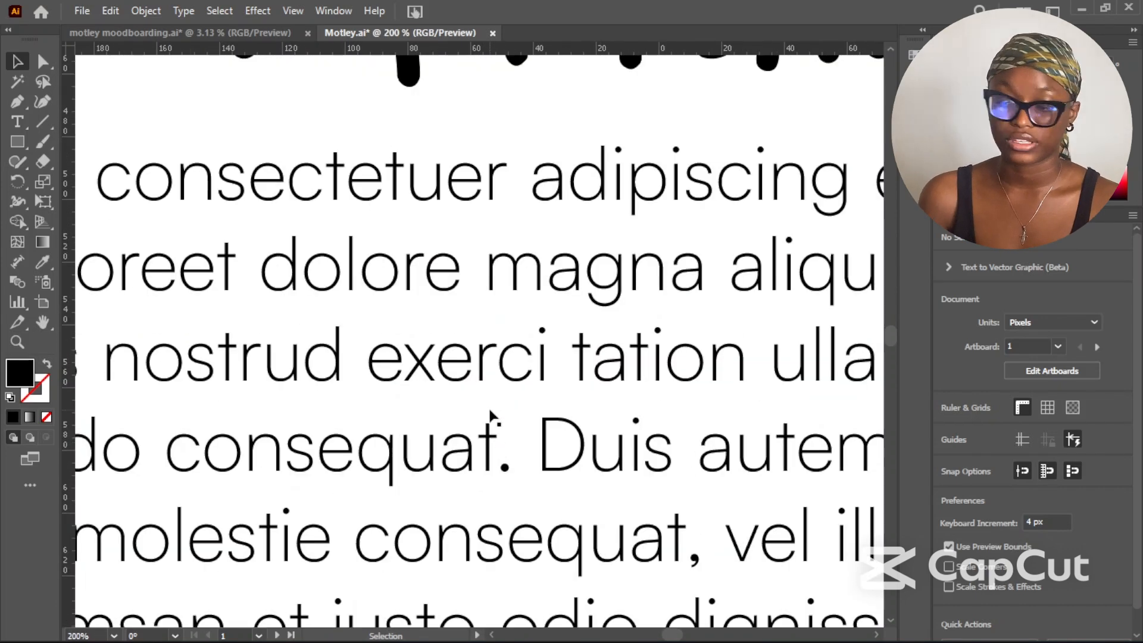
scroll(584, 448, "up", 1)
scroll(390, 437, "up", 1)
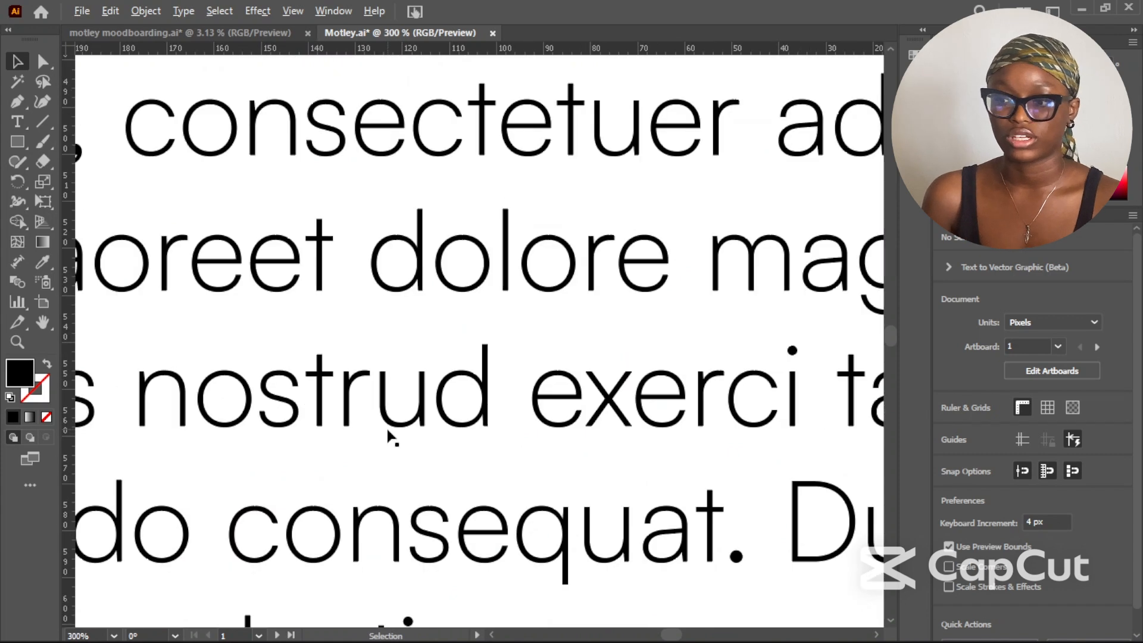
scroll(390, 438, "down", 2)
key("space")
left_click_drag(389, 437, 567, 340)
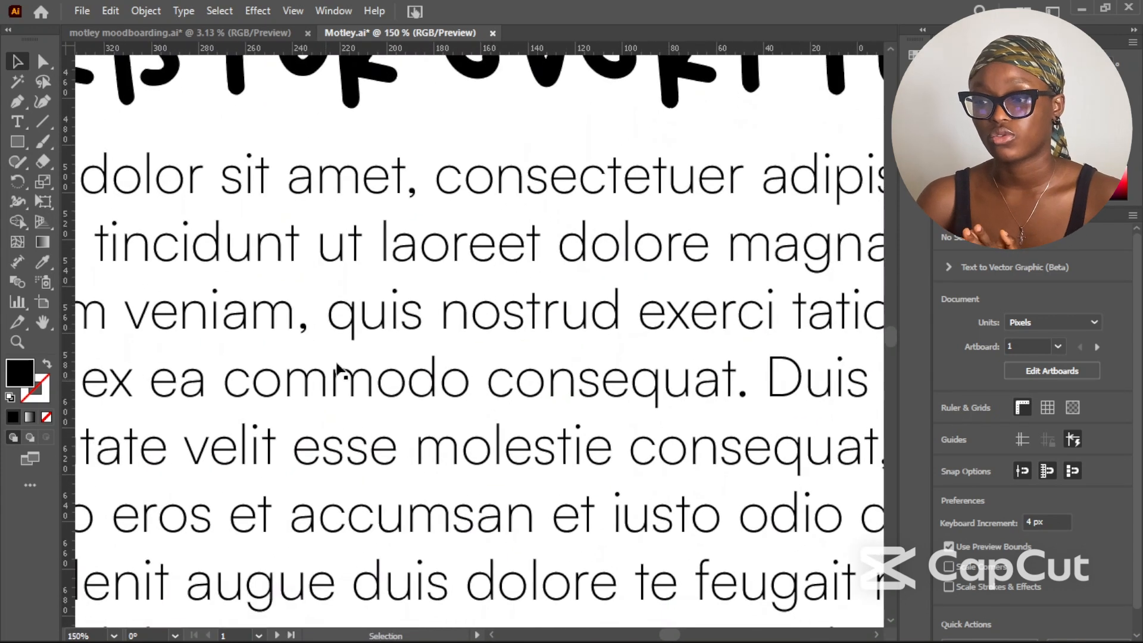
scroll(336, 367, "up", 2)
scroll(336, 372, "down", 3)
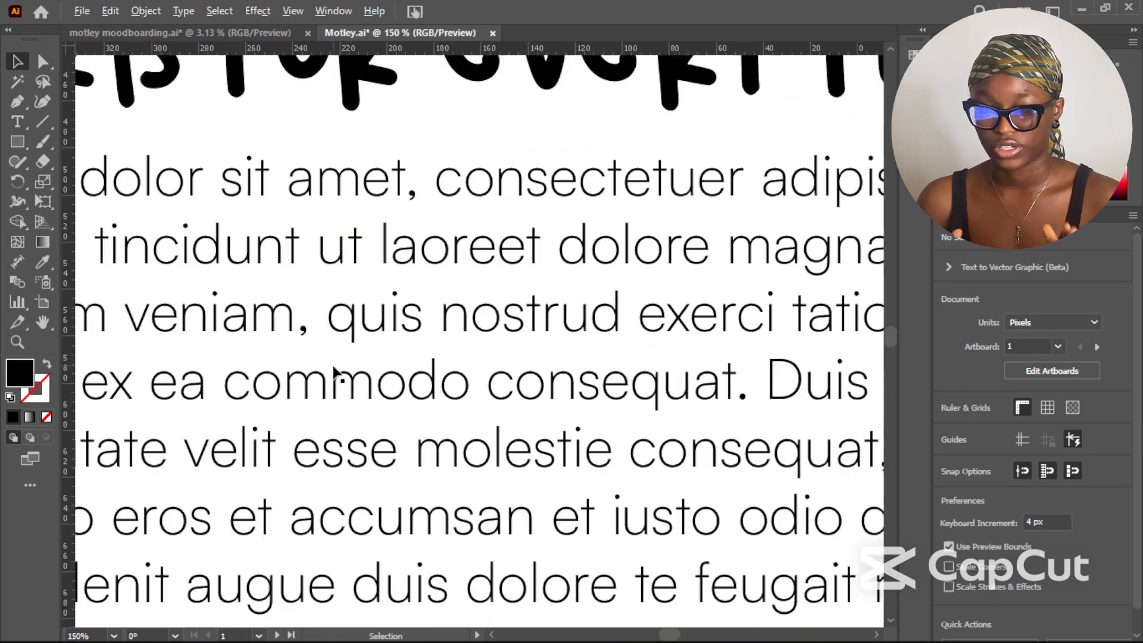
key("space")
left_click_drag(340, 375, 585, 359)
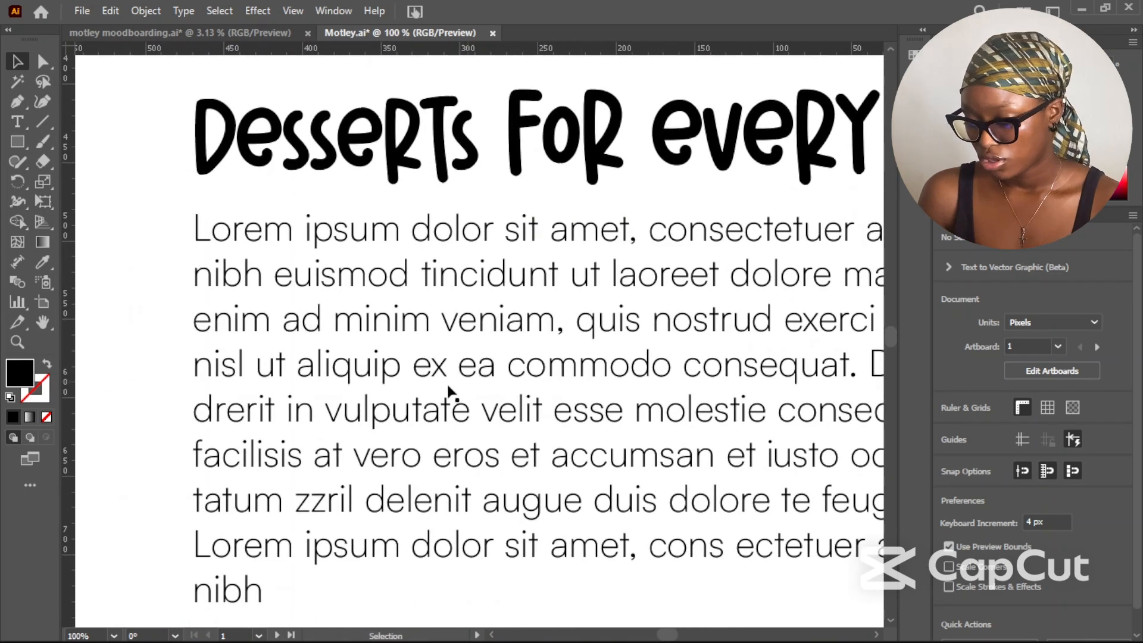
scroll(448, 390, "up", 1)
scroll(449, 391, "down", 1)
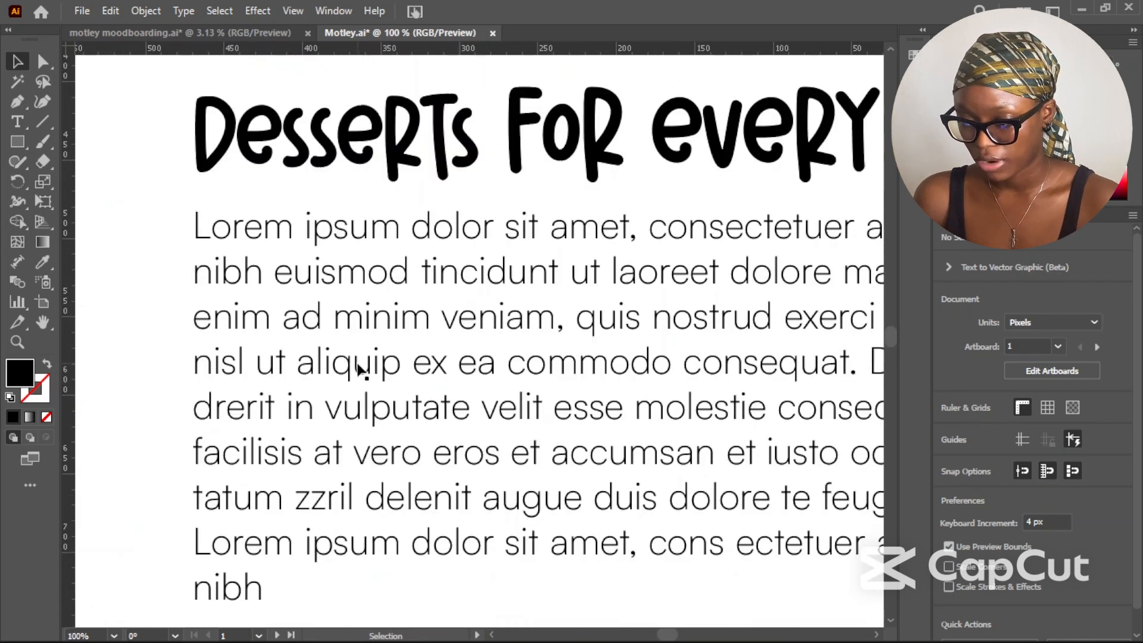
scroll(351, 377, "down", 3)
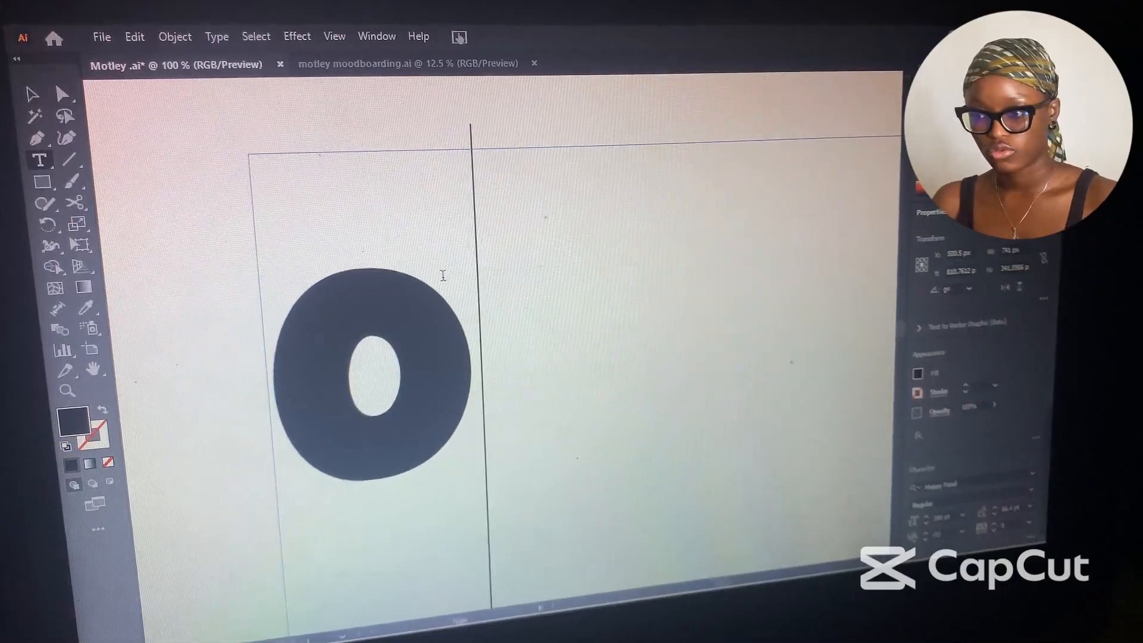
Add the letter "m" after the "o" and browse the Happy Food glyph set for the selected m
type("m")
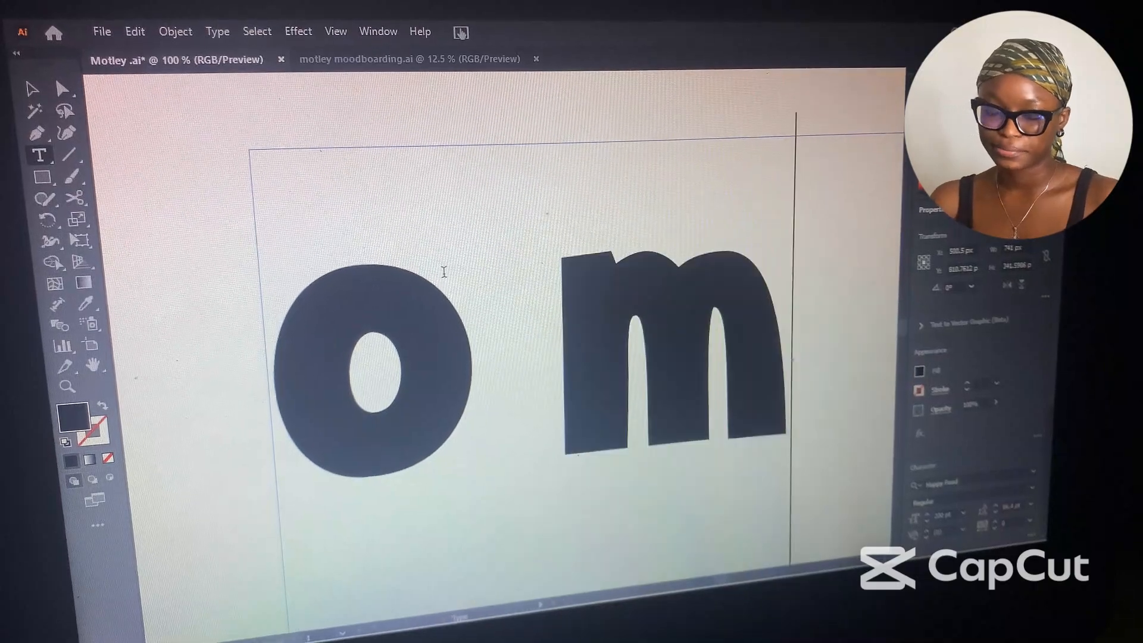
double_click(690, 354)
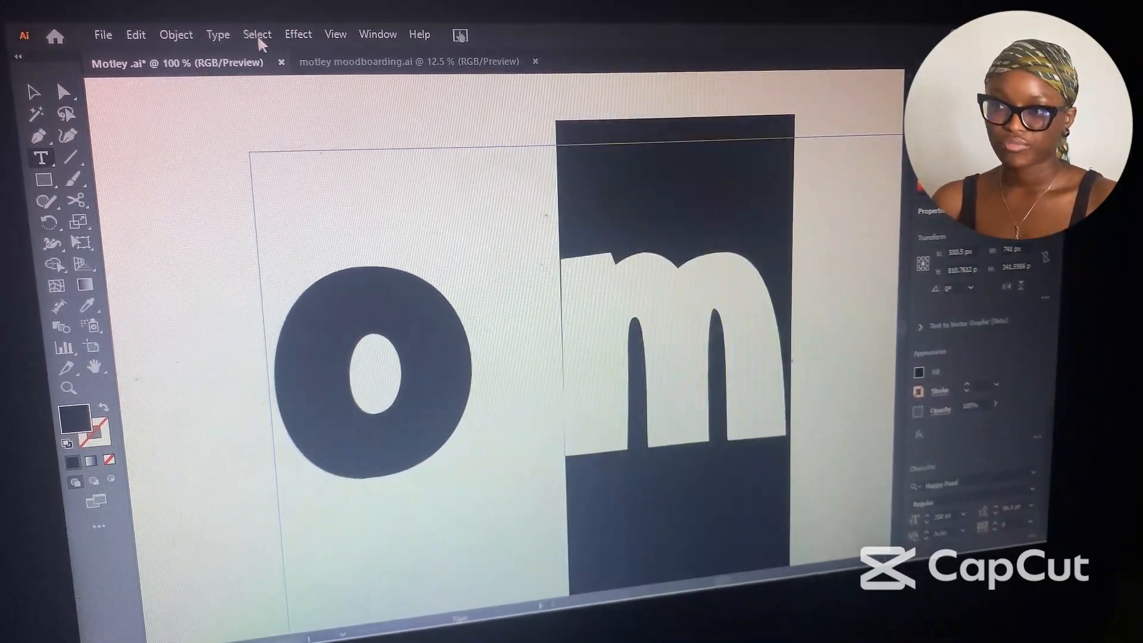
left_click(217, 34)
left_click(308, 183)
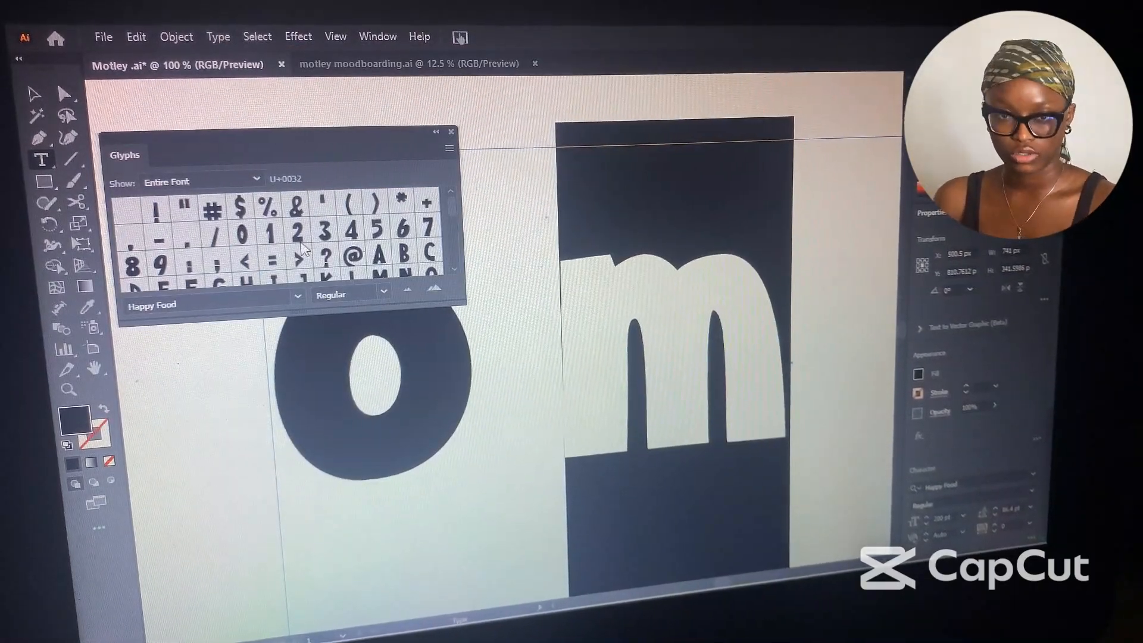
scroll(303, 249, "down", 3)
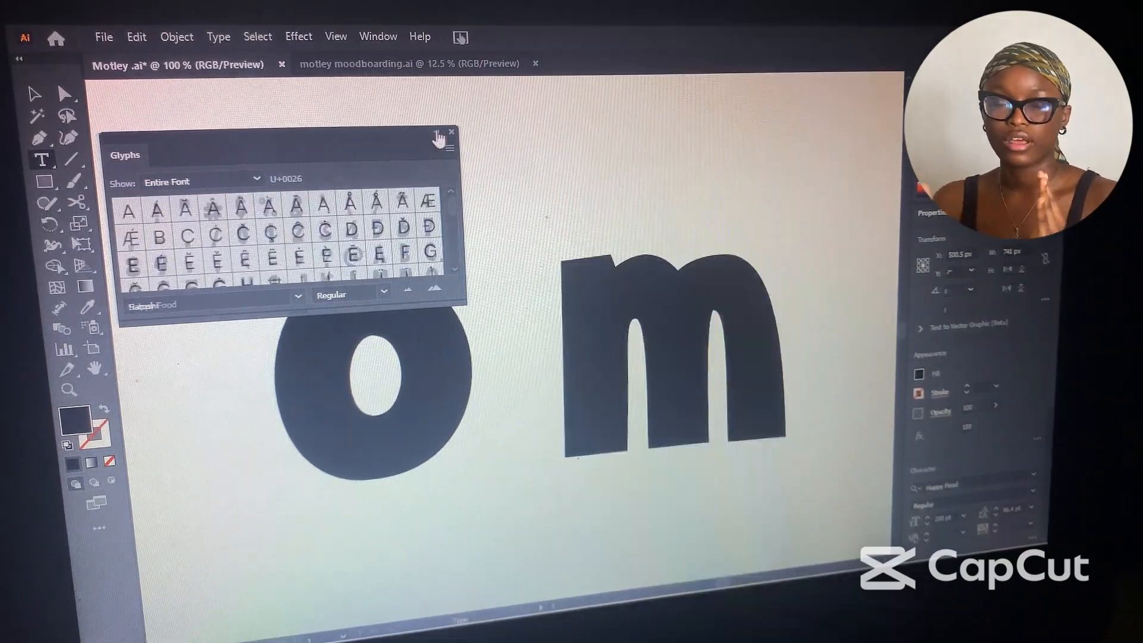
left_click(451, 132)
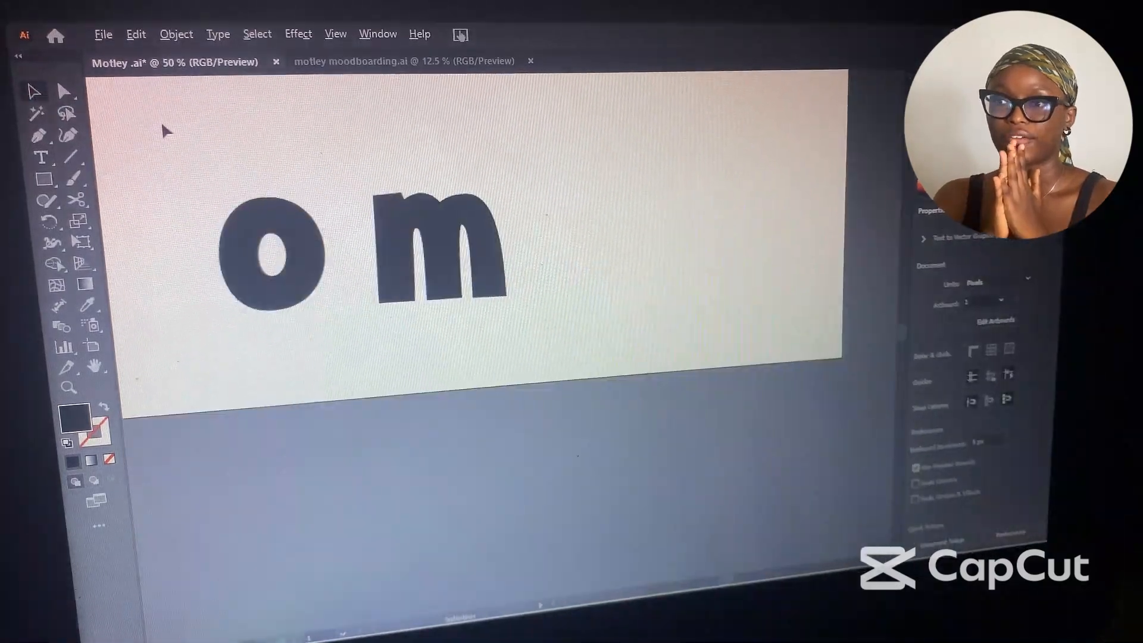
Convert the "o m" text object to outlines
left_click_drag(166, 132, 269, 239)
left_click(357, 338)
right_click(522, 363)
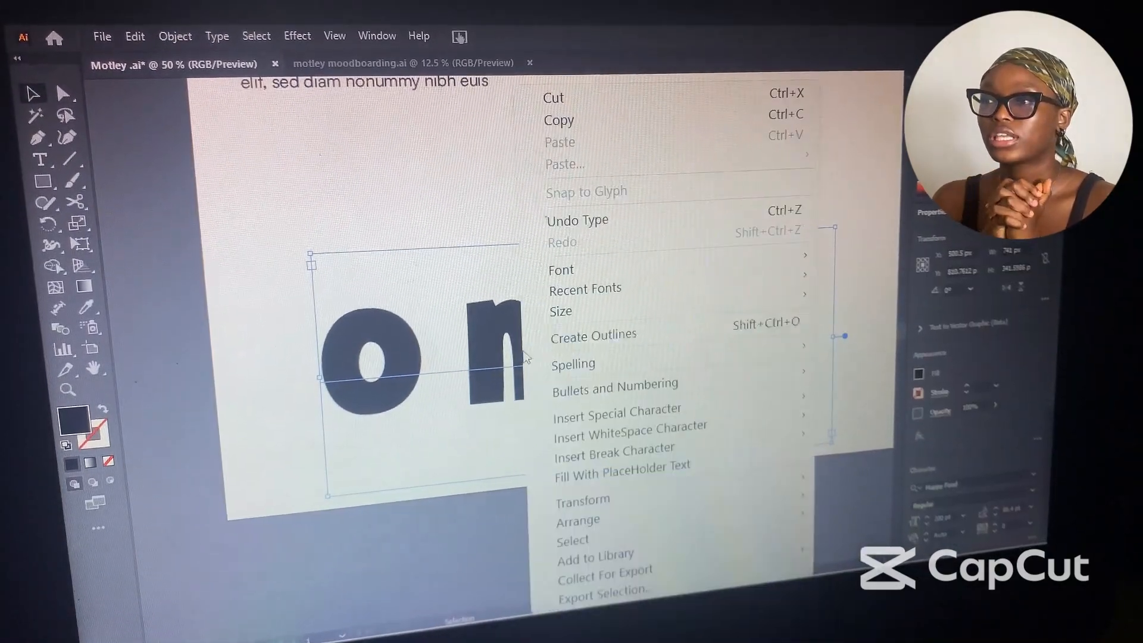
mouse_move(583, 414)
left_click(592, 337)
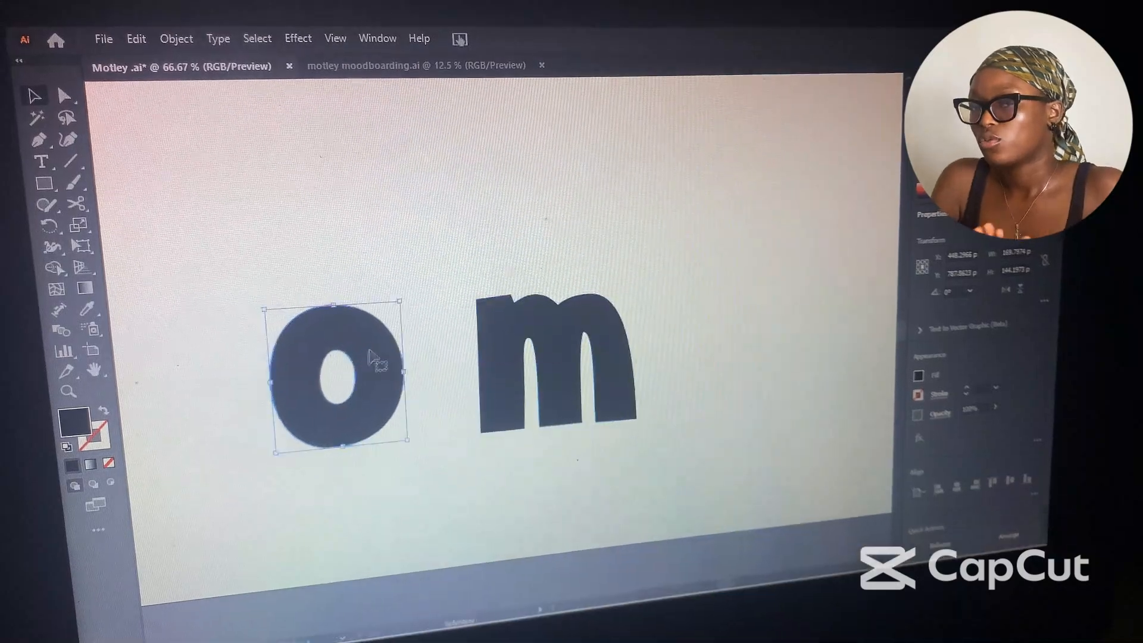
Enlarge the outlined o and move the m further to its right
left_click_drag(438, 260, 485, 208)
left_click_drag(518, 306, 653, 301)
Reflect the m across the vertical axis
right_click(653, 301)
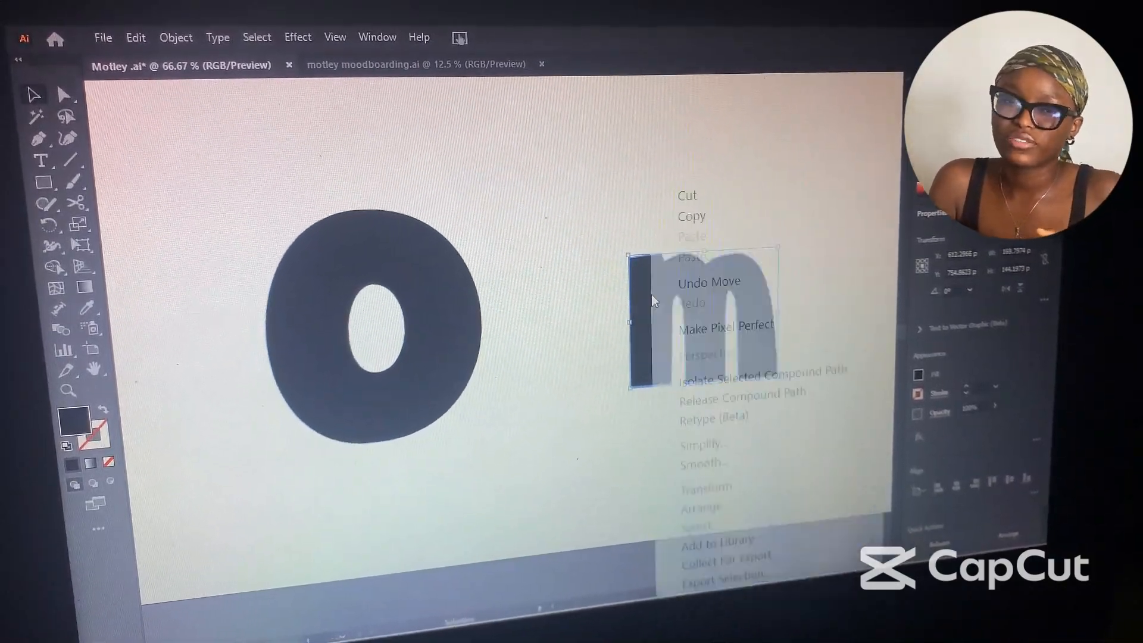
mouse_move(738, 486)
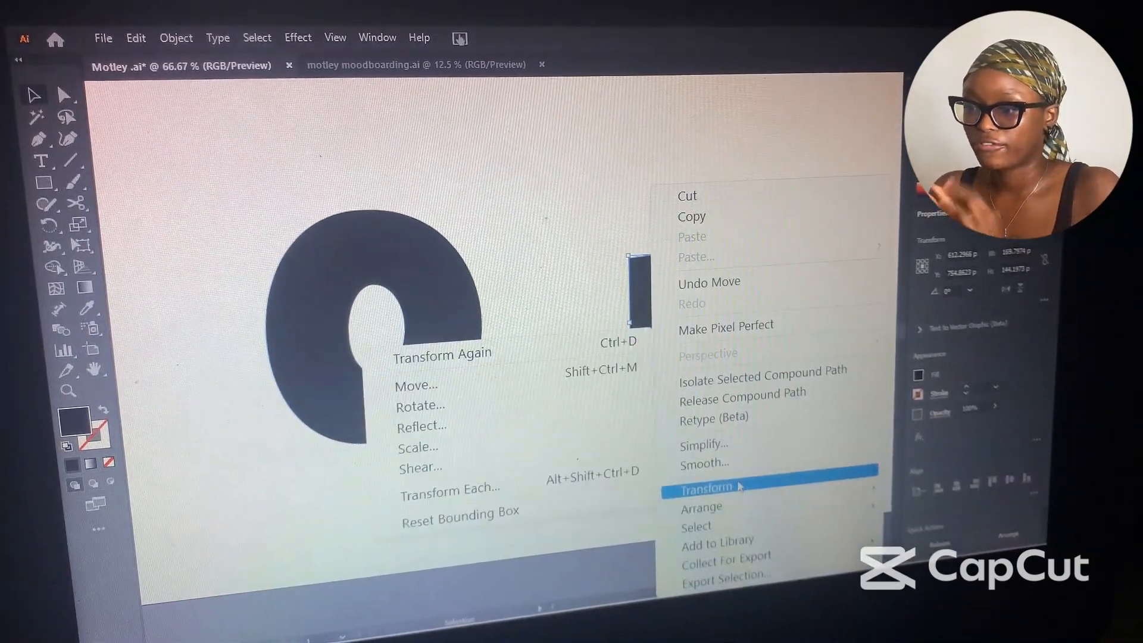
left_click(572, 417)
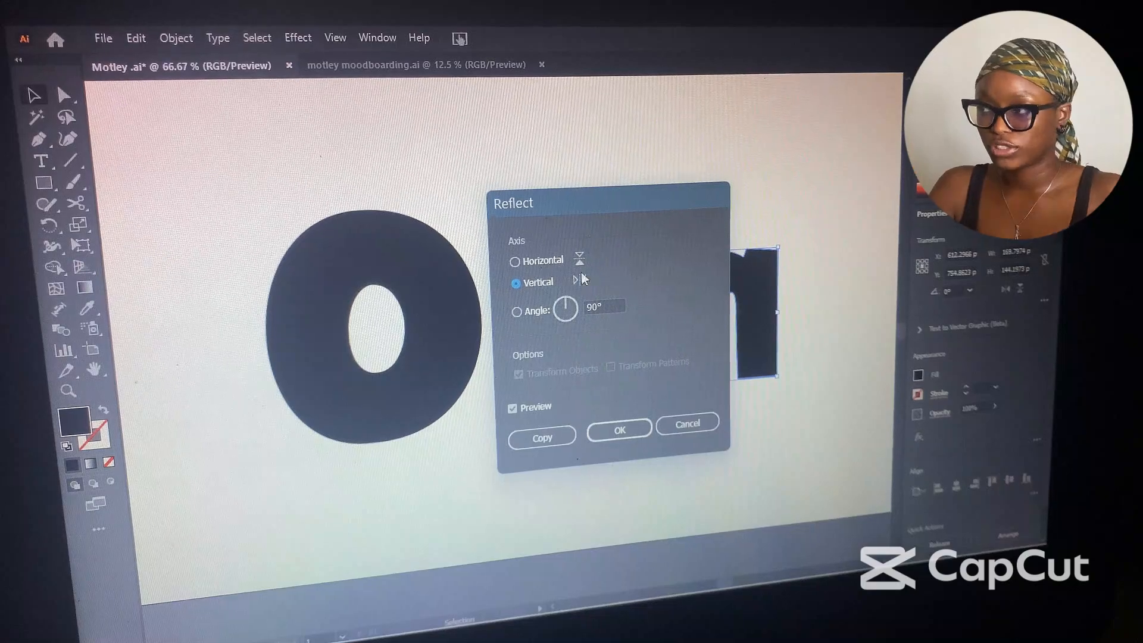
left_click(612, 430)
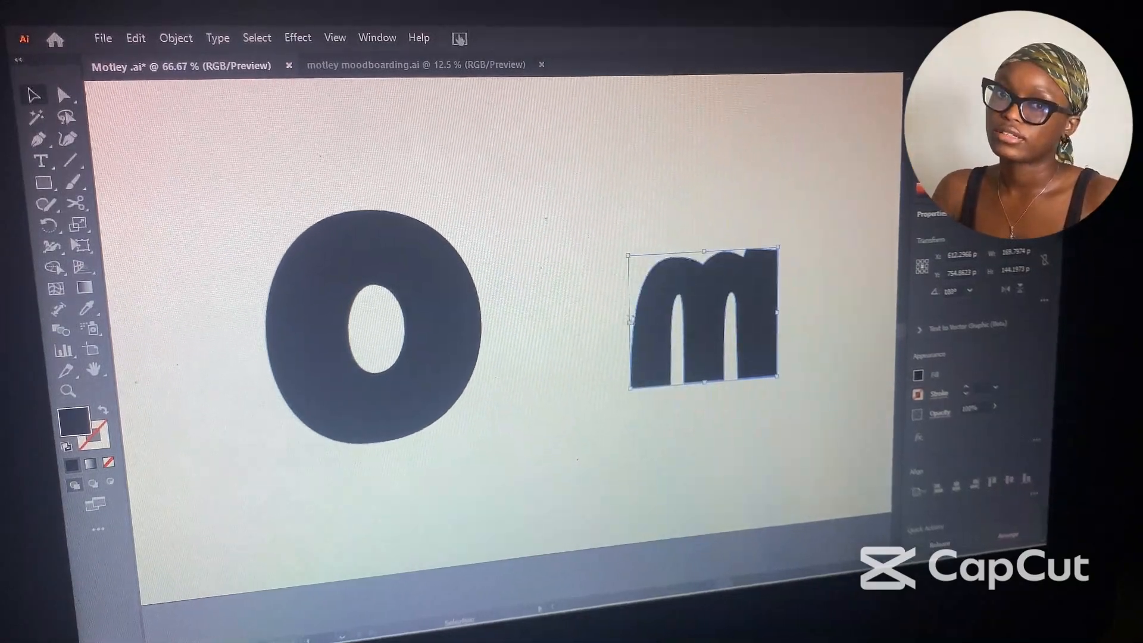
Move the mirrored m closer to the o and enlarge the o again
left_click_drag(663, 329, 591, 303)
left_click_drag(476, 206, 527, 166)
Isolate the o's compound path and delete its inner counter, leaving a solid oval
double_click(423, 275)
key("Delete")
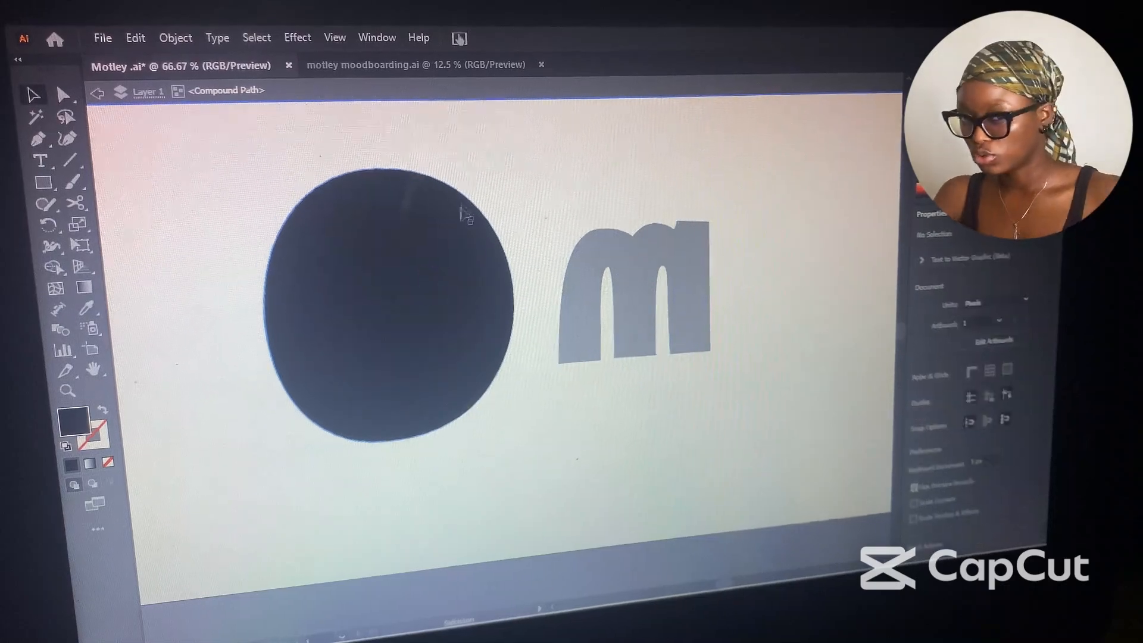
key("Escape")
Move the mirrored m onto the solid black oval and apply the default fill and stroke to it
left_click_drag(589, 256, 374, 279)
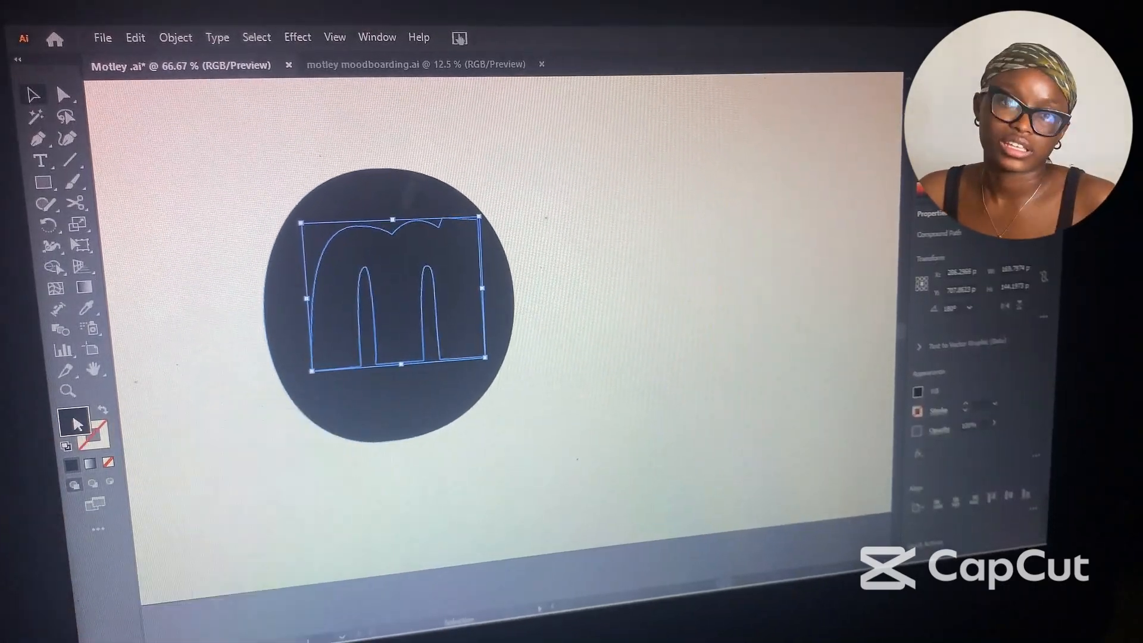
left_click(65, 446)
left_click(242, 421)
left_click(395, 305)
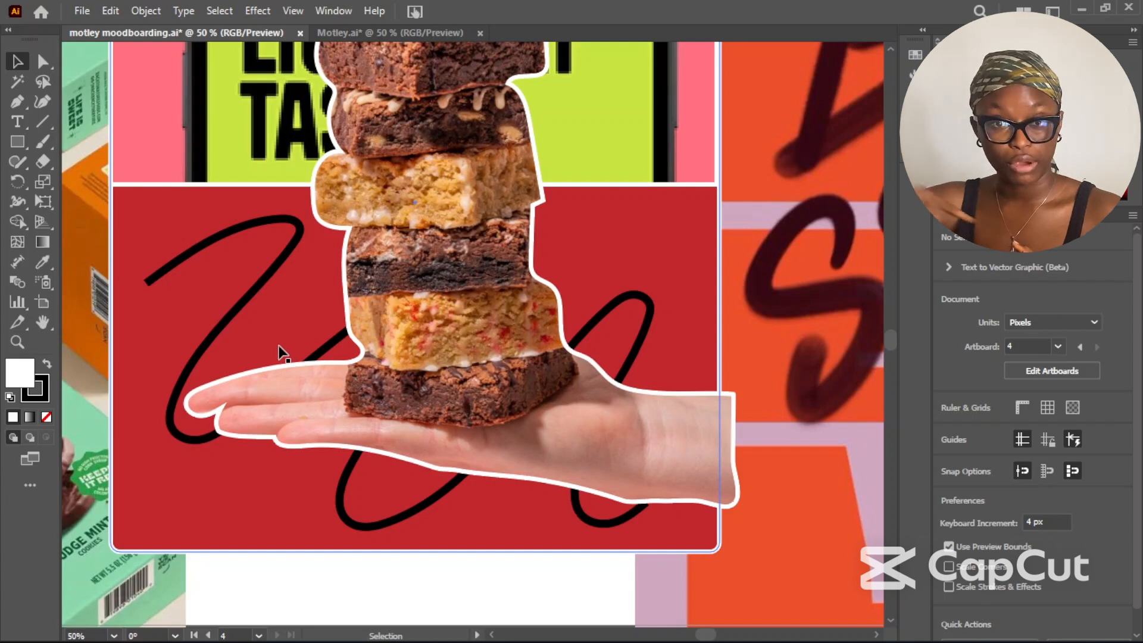
Switch from the moodboard to the Motley.ai document and examine the oval m icon with its looping line and the other logo variations
scroll(284, 338, "down", 1)
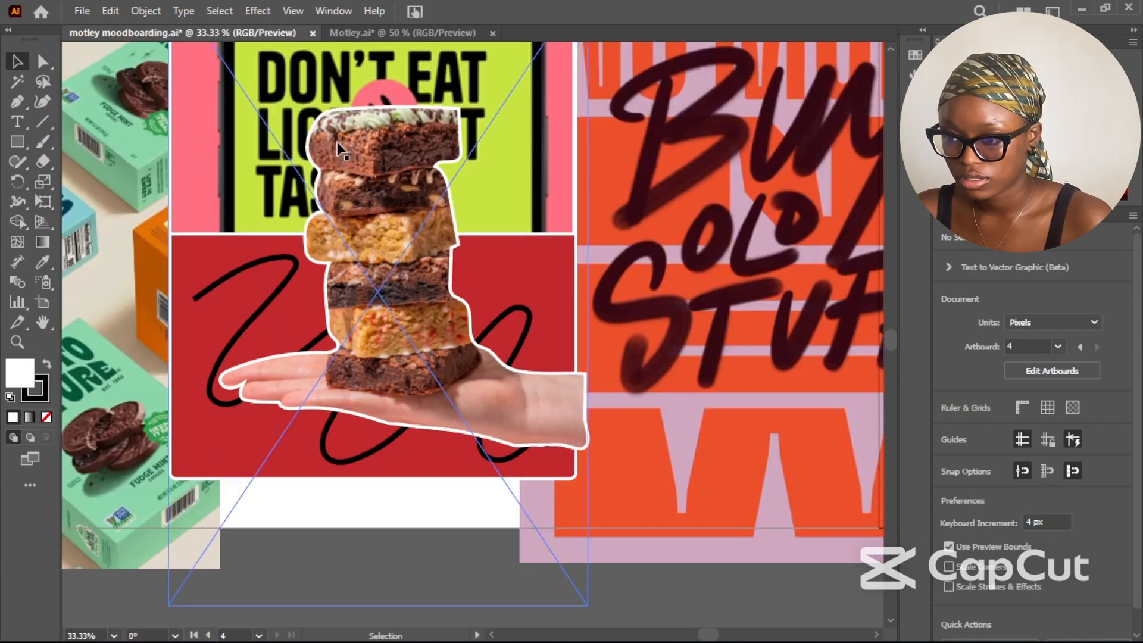
left_click(381, 34)
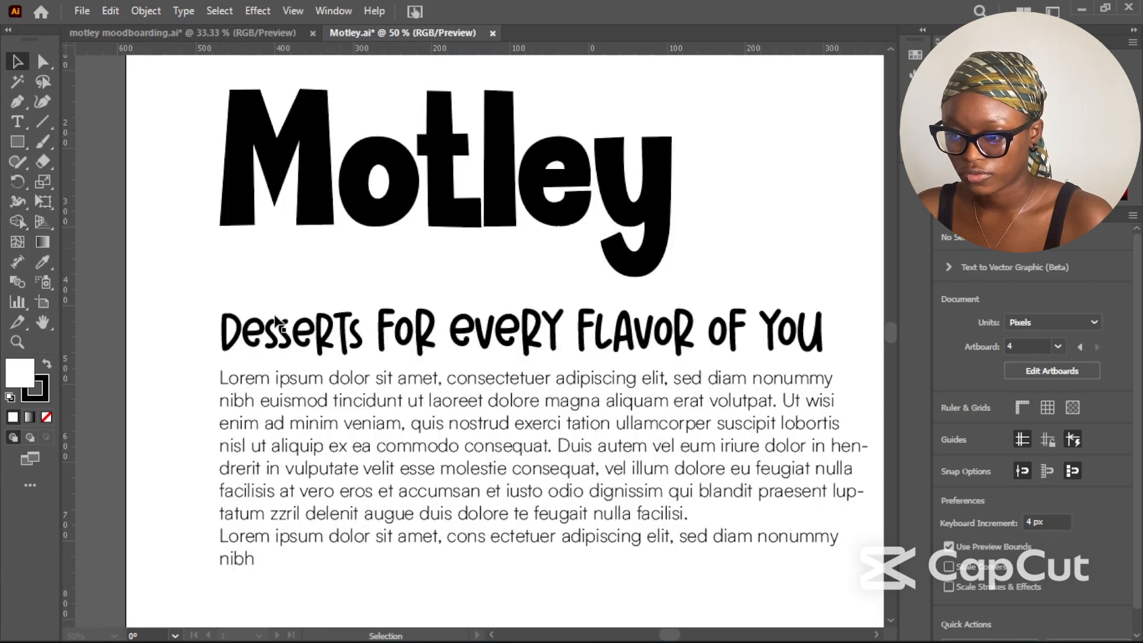
scroll(272, 328, "down", 2)
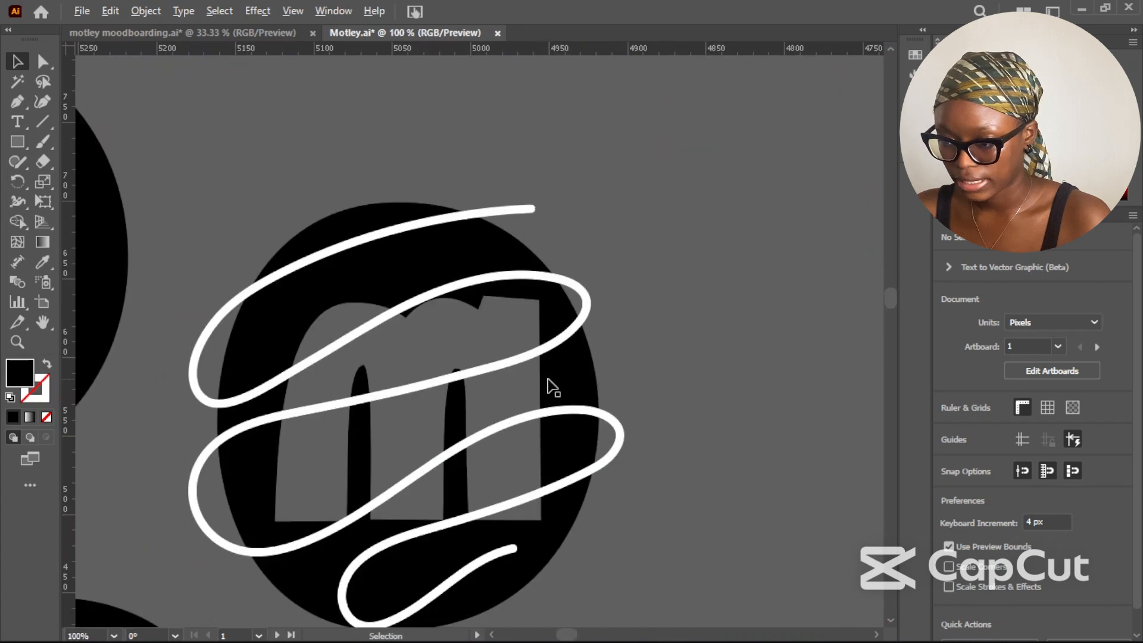
scroll(556, 366, "up", 1)
left_click_drag(551, 365, 667, 364)
scroll(670, 364, "down", 1)
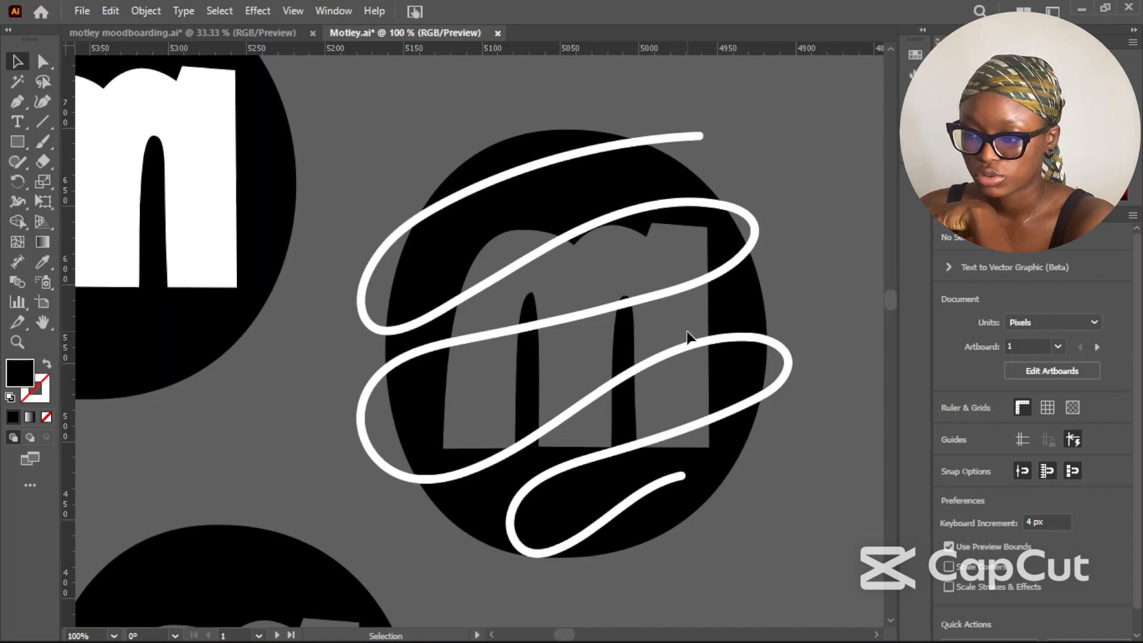
left_click_drag(648, 324, 827, 462)
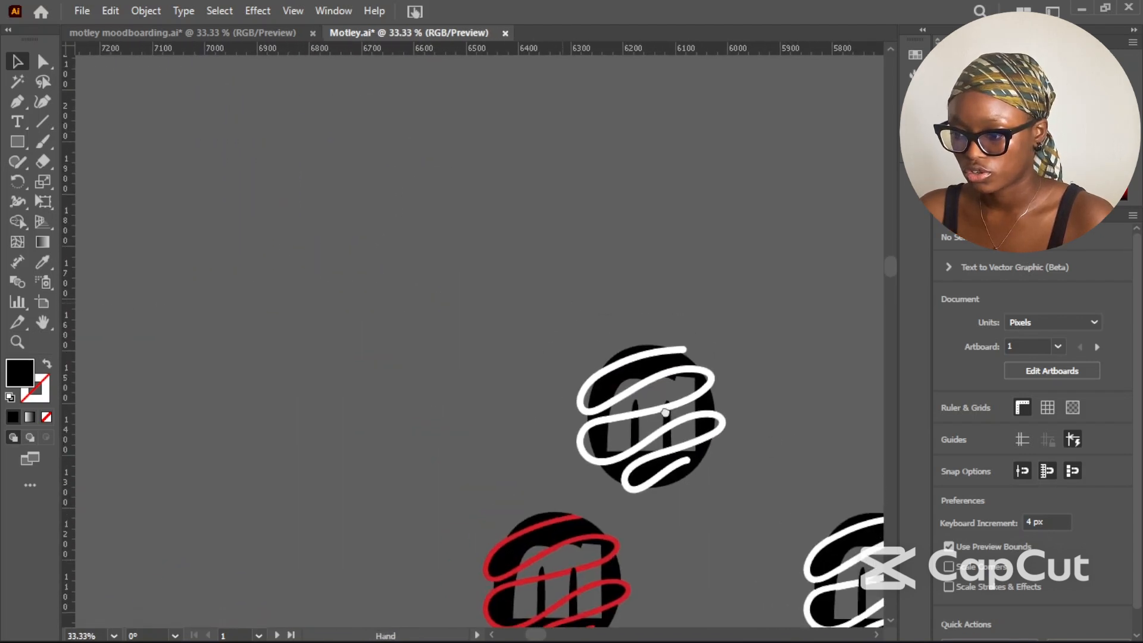
scroll(668, 411, "down", 2)
scroll(738, 360, "down", 1)
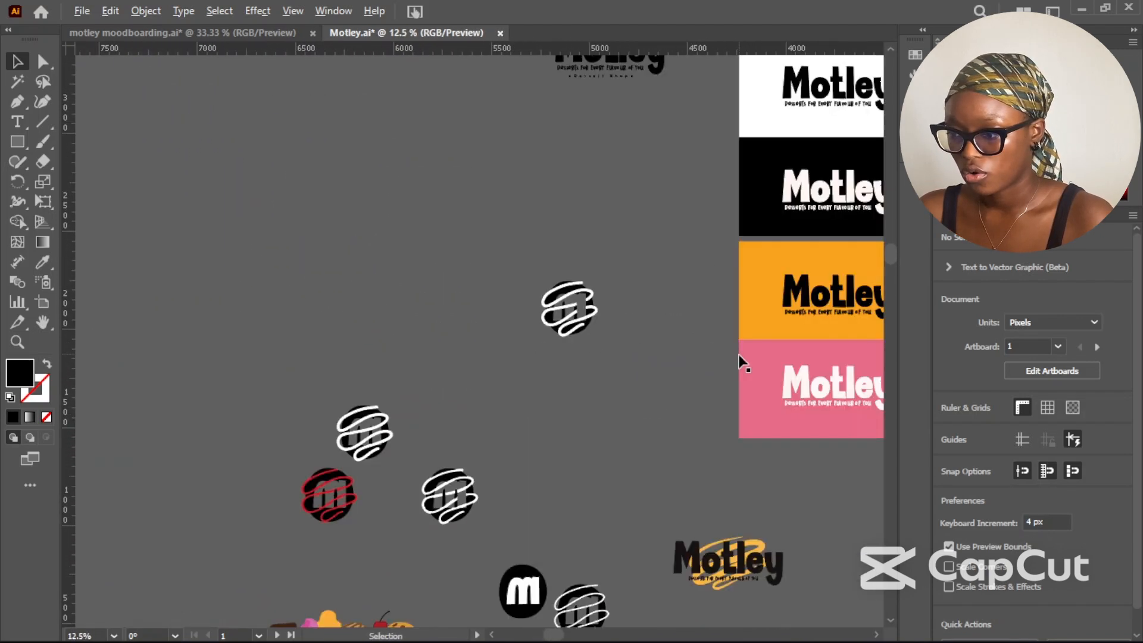
scroll(610, 319, "up", 6)
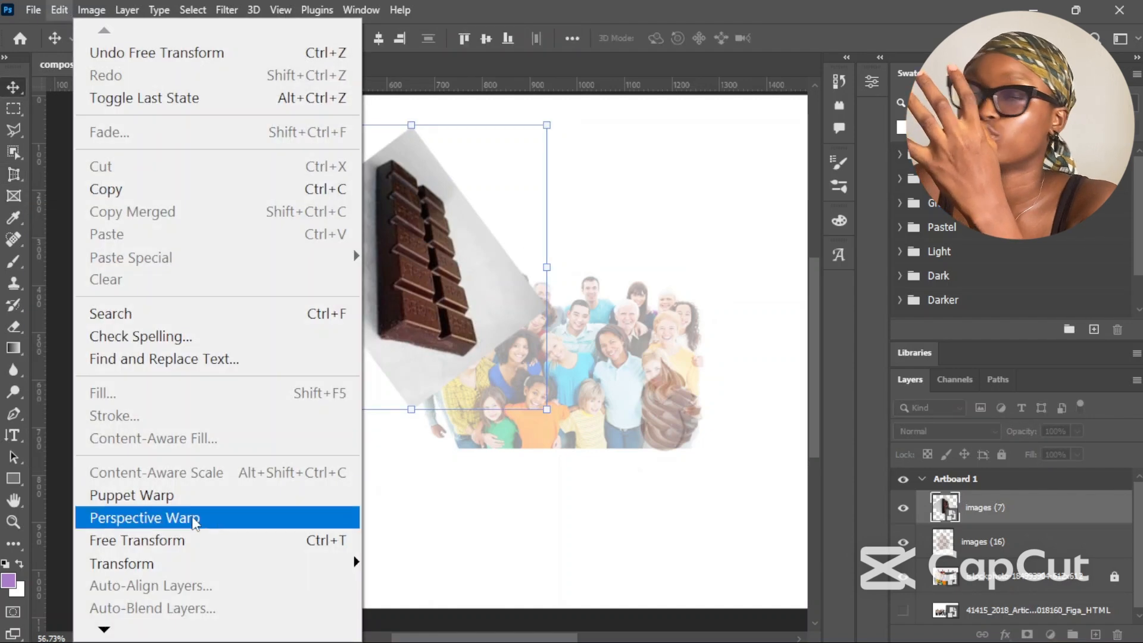
In Photoshop, start a Perspective Warp on the images (7) chocolate bar layer and fit the grid's corner pins to the bar
left_click(194, 513)
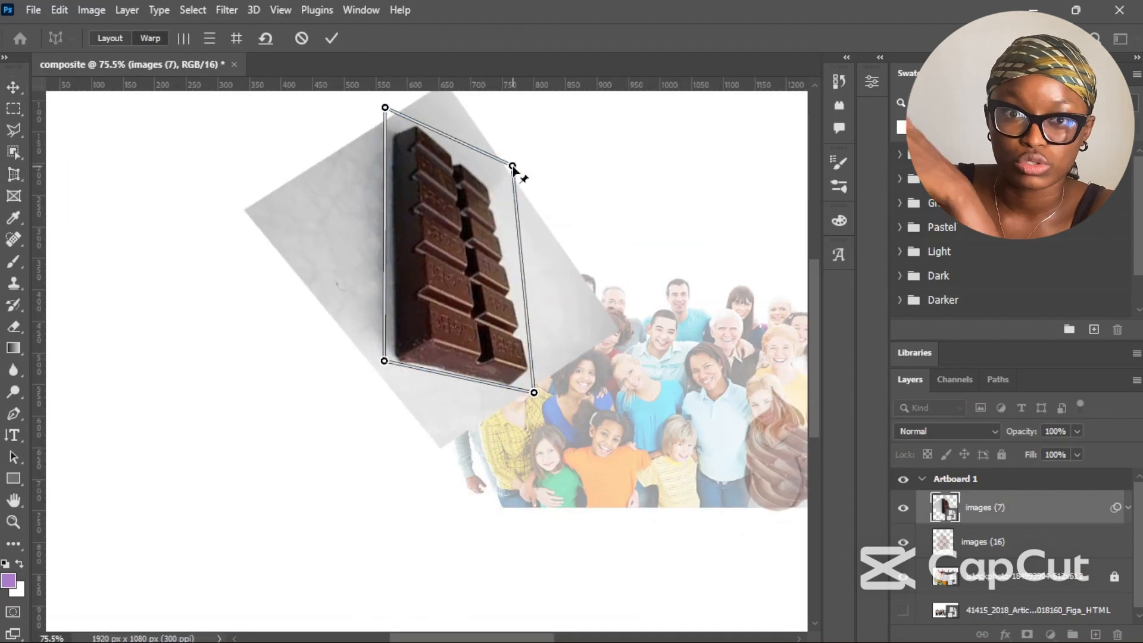
left_click_drag(512, 166, 508, 164)
left_click_drag(384, 361, 395, 362)
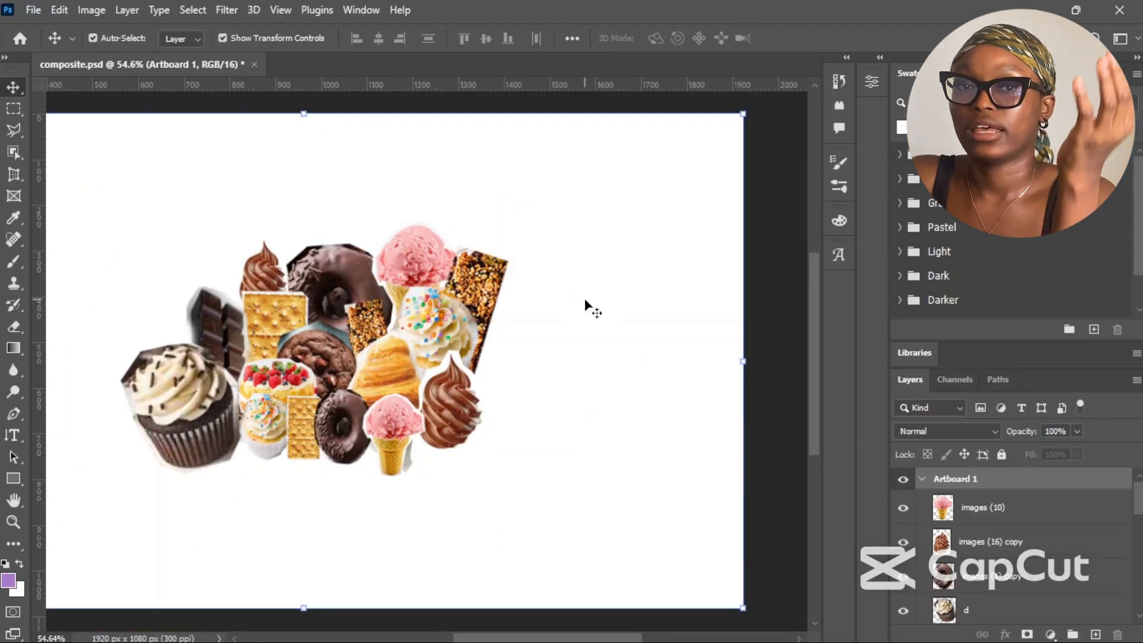
left_click(27, 10)
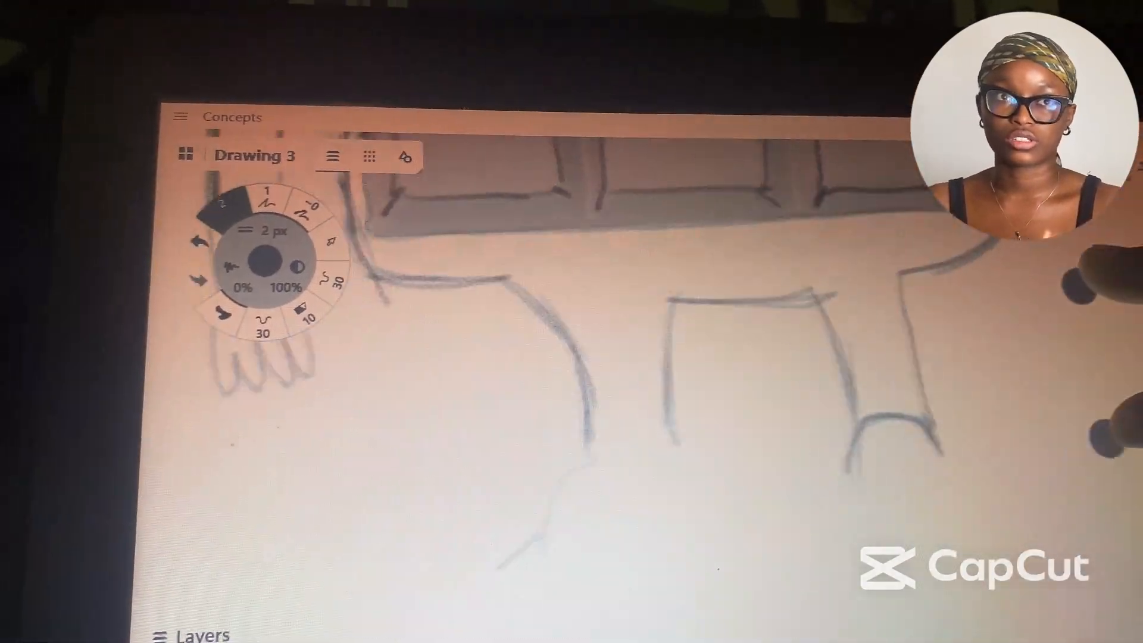
In Concepts, sketch a small arch starting from the lower end of the curved line with the 2 px brush
left_click_drag(589, 449, 676, 444)
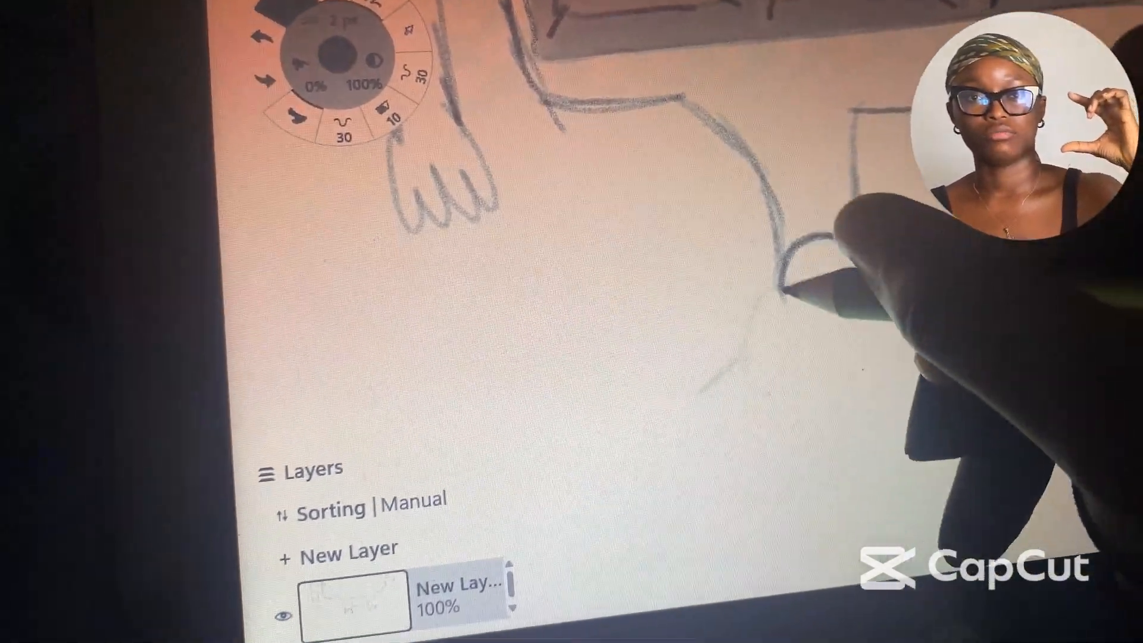
Extend the curved line from the small arch's base, then sketch two eye outlines and nearby face strokes over the chocolate bar grid
left_click_drag(785, 290, 758, 305)
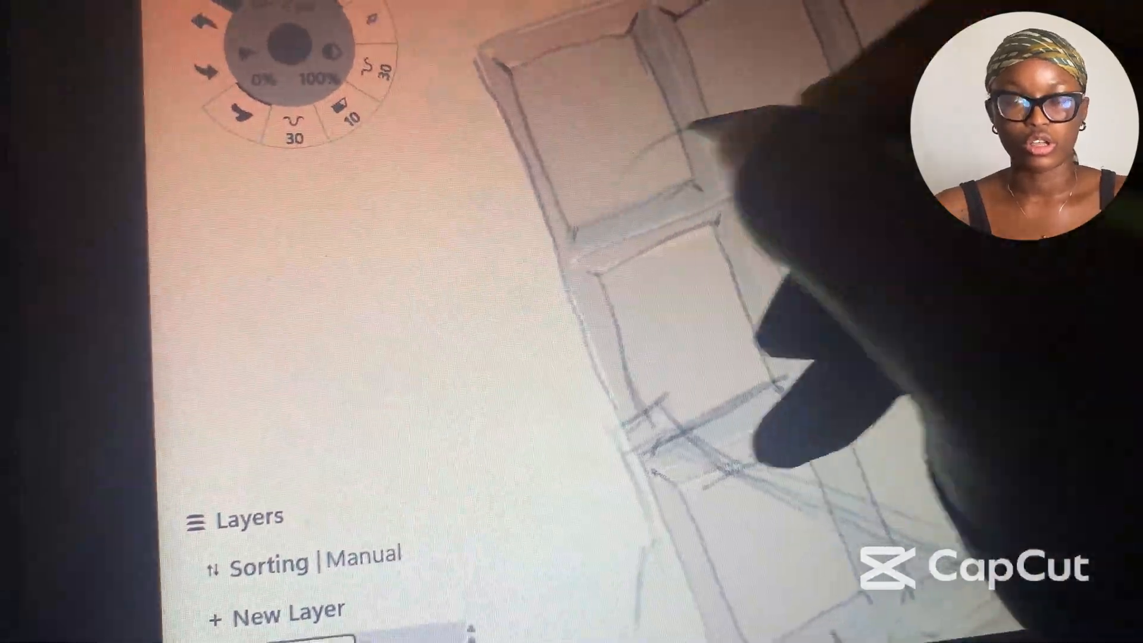
left_click_drag(652, 192, 806, 84)
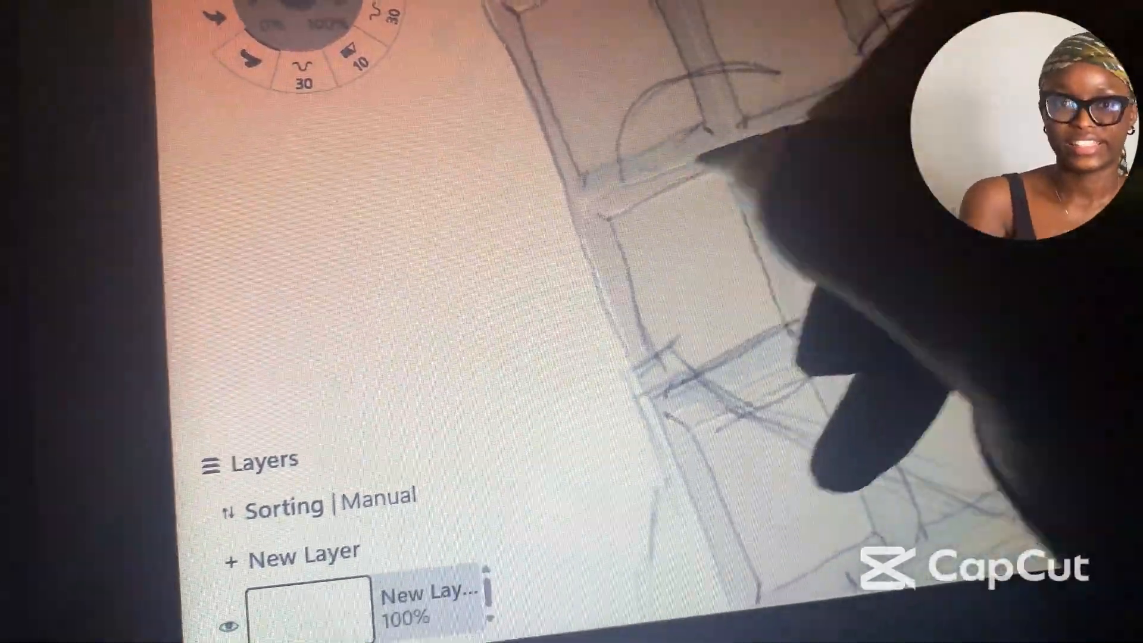
left_click_drag(699, 158, 778, 74)
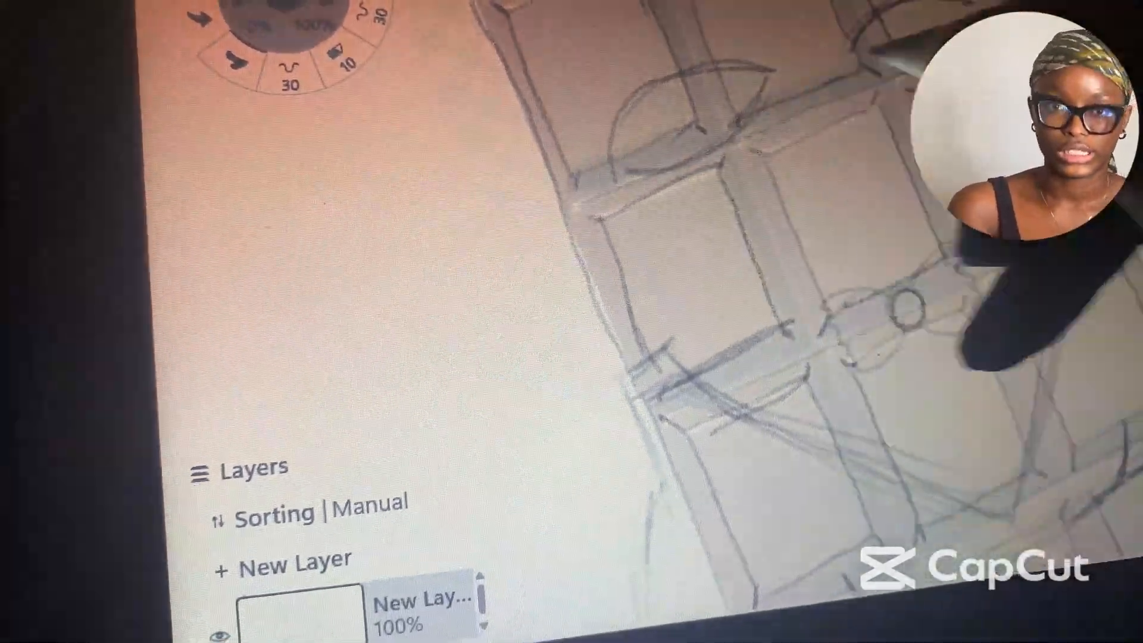
left_click_drag(857, 58, 967, 23)
left_click_drag(805, 205, 904, 181)
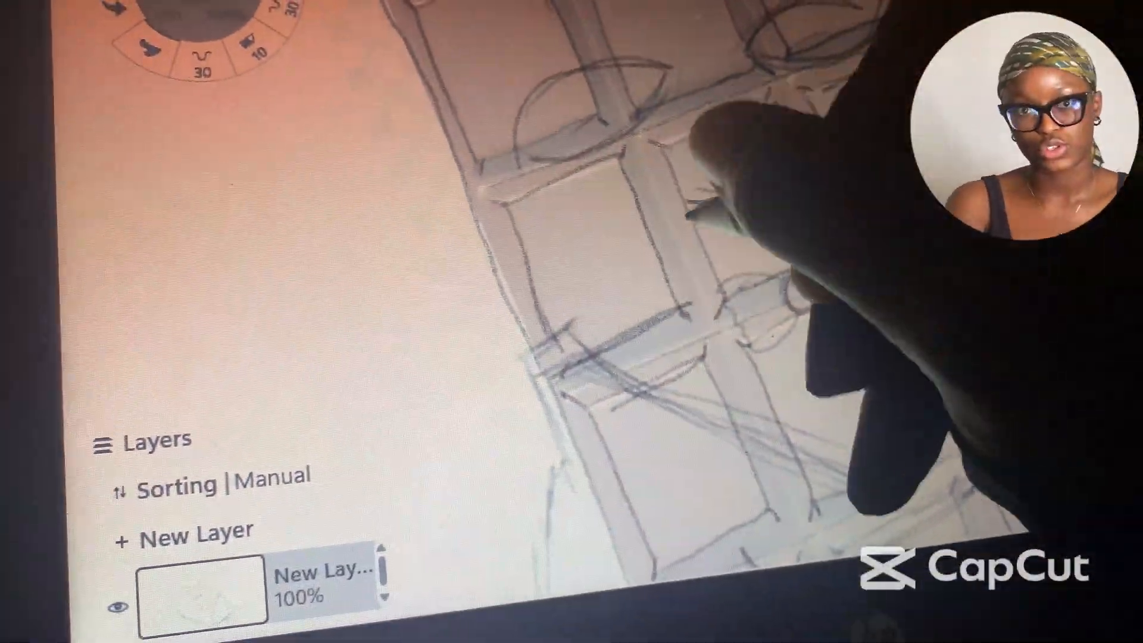
left_click_drag(723, 200, 846, 147)
left_click_drag(742, 218, 840, 172)
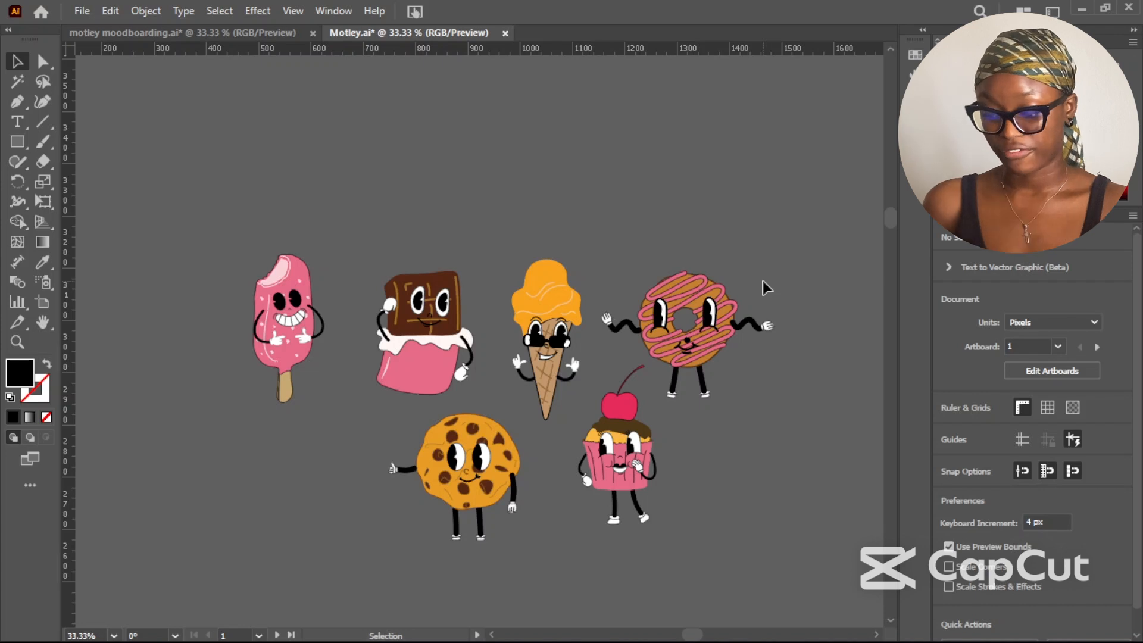
In Illustrator, examine the popsicle, chocolate bar, ice cream cone and donut characters up close in Motley.ai
scroll(765, 288, "up", 2)
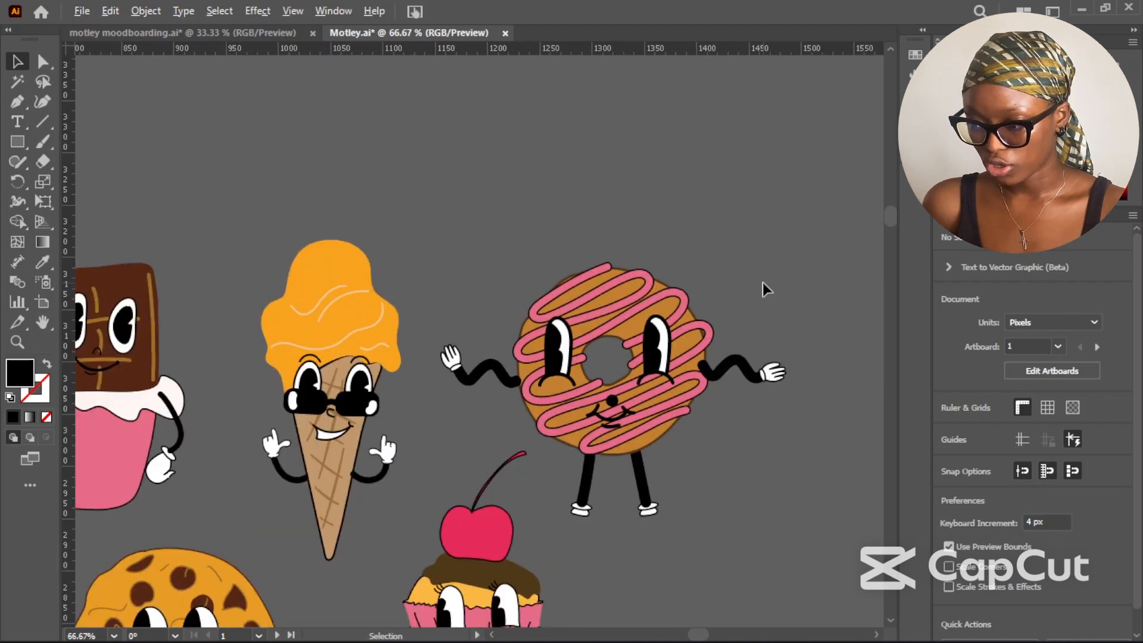
scroll(766, 288, "down", 1)
left_click_drag(512, 363, 724, 338)
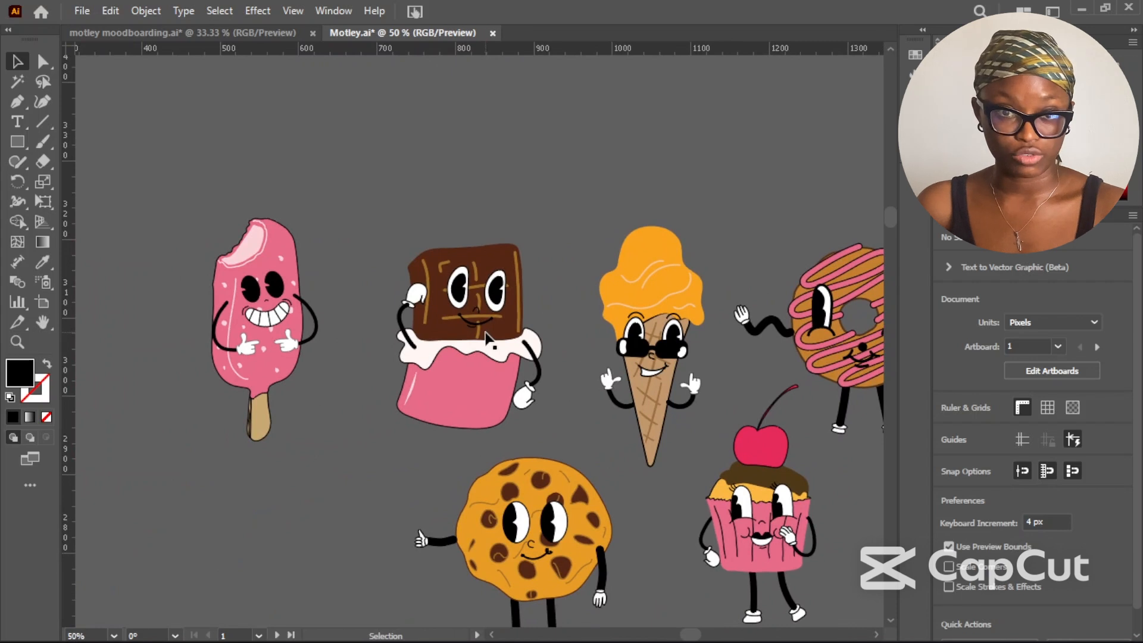
scroll(325, 413, "up", 1)
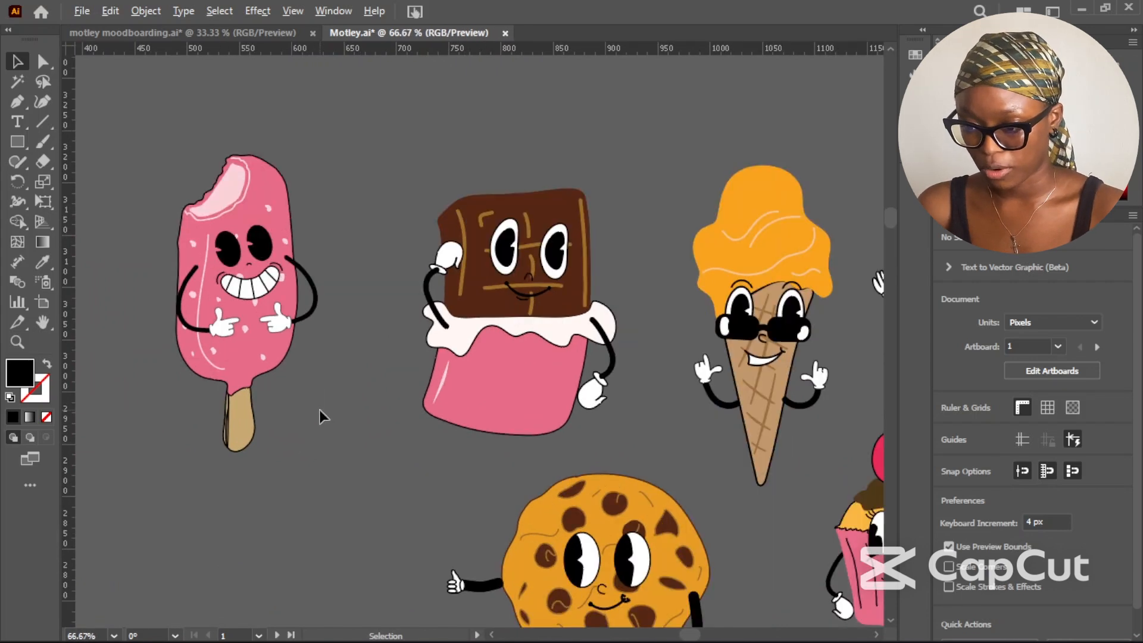
left_click_drag(318, 402, 443, 424)
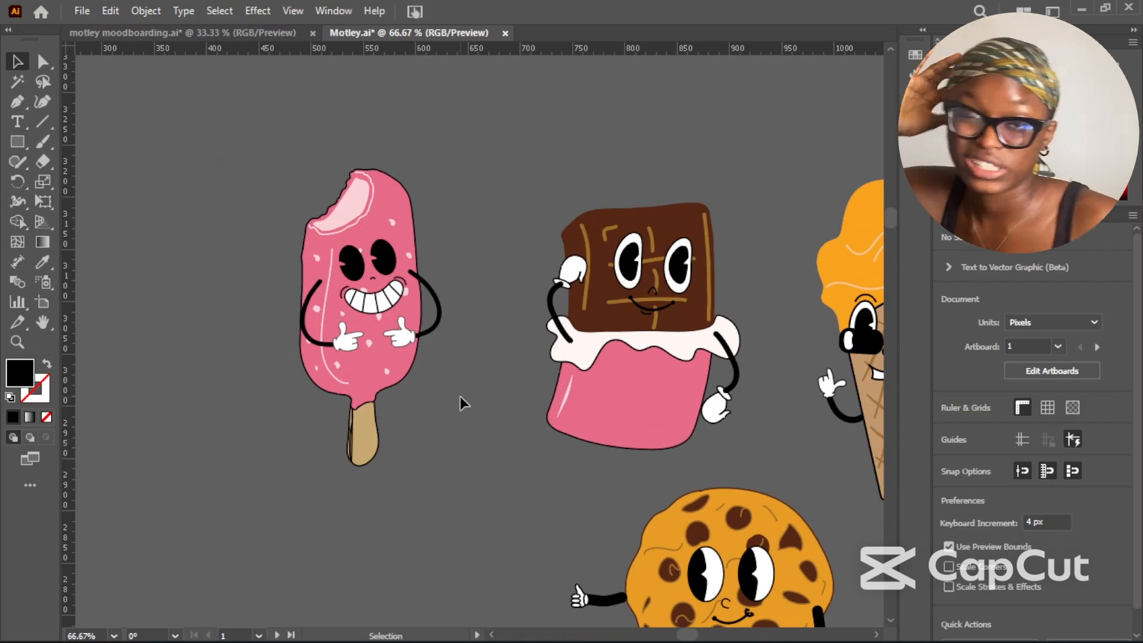
scroll(462, 394, "up", 2)
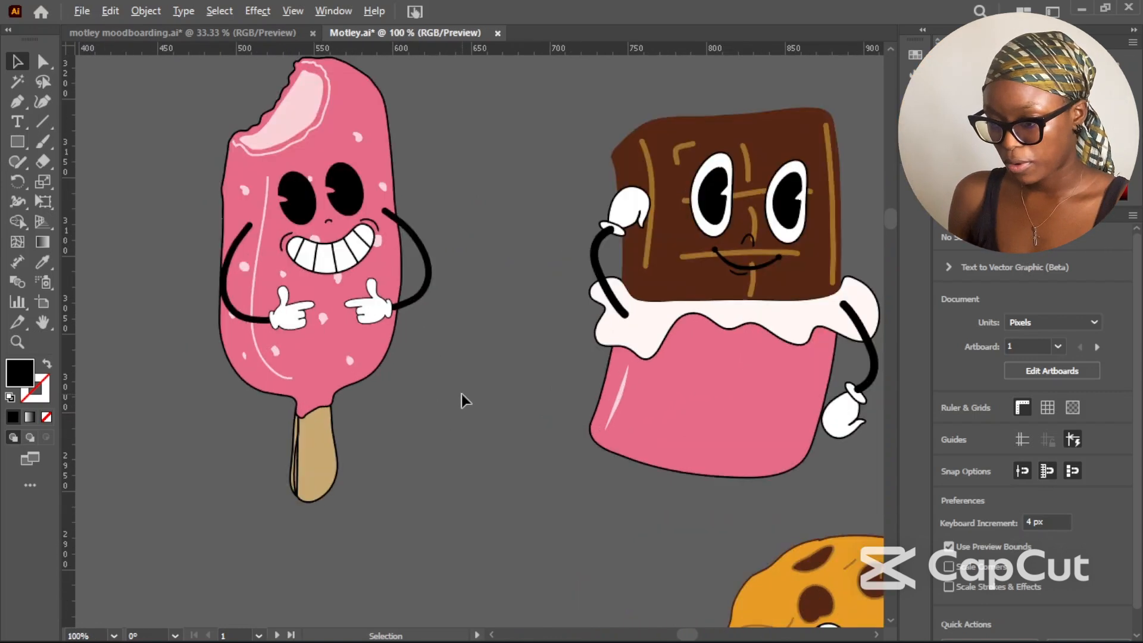
scroll(548, 497, "down", 1)
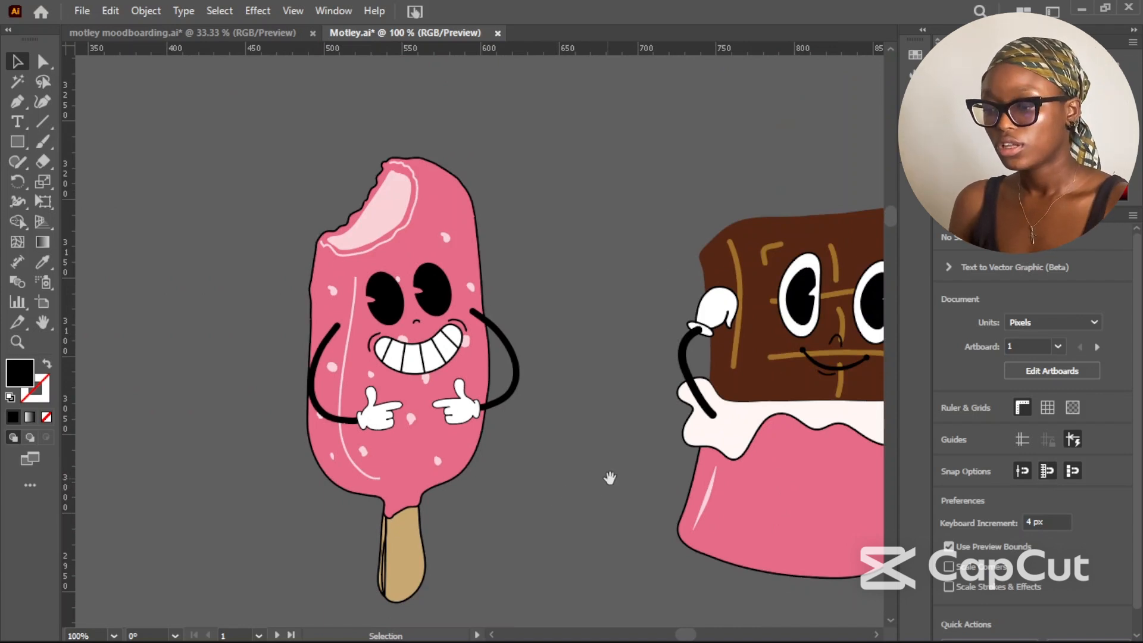
left_click_drag(610, 474, 388, 435)
scroll(706, 454, "right", 5)
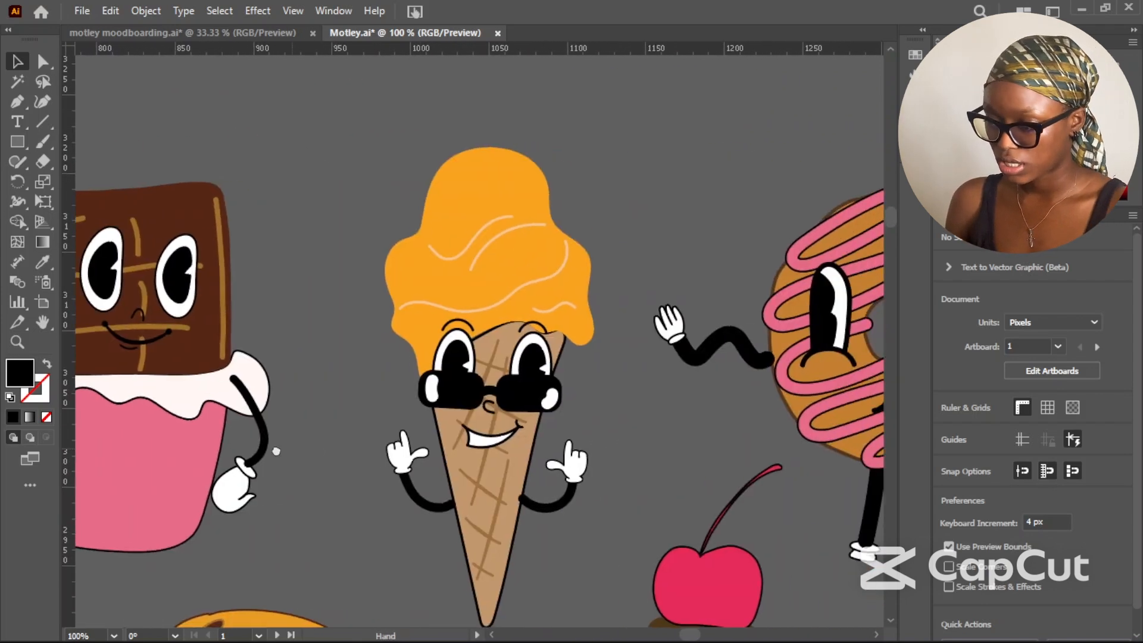
scroll(509, 467, "down", 1)
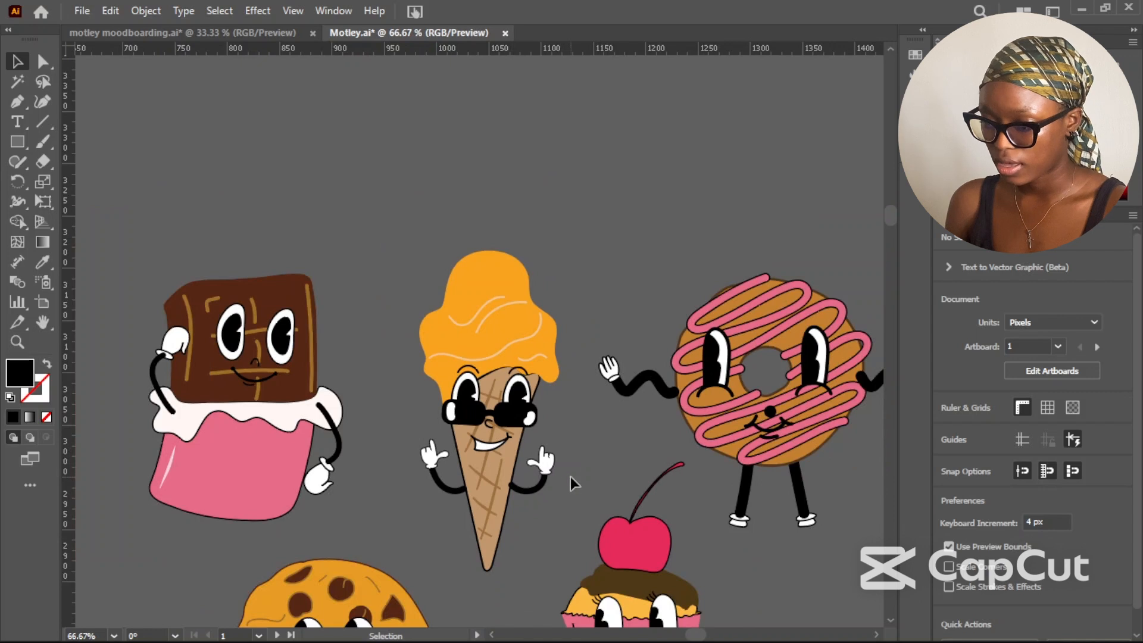
scroll(570, 476, "down", 1)
left_click_drag(602, 408, 428, 373)
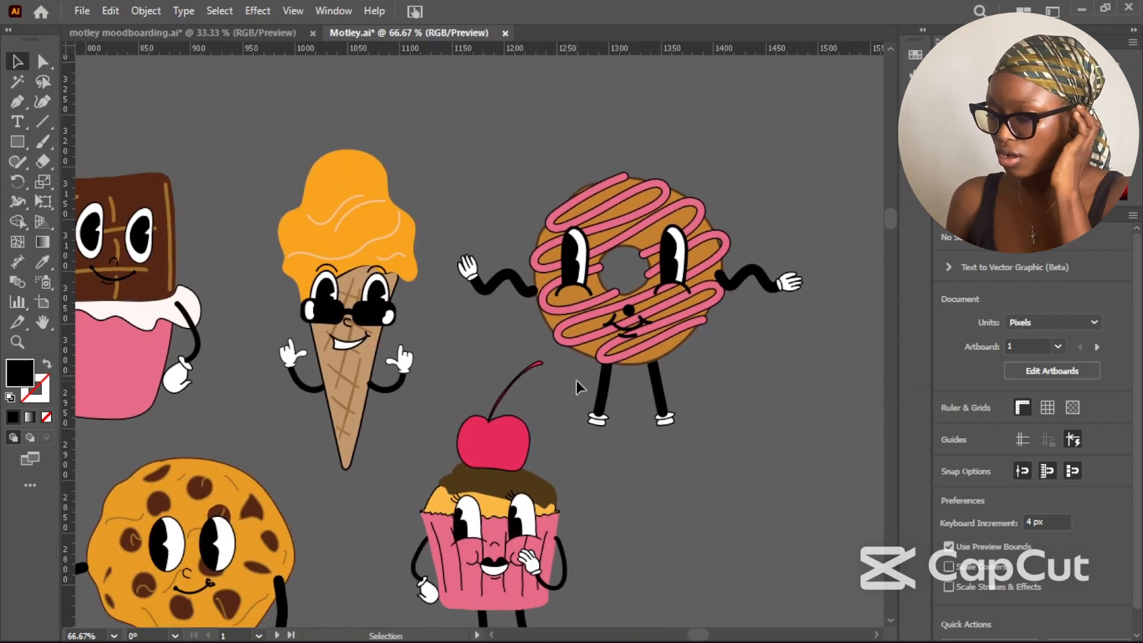
Examine the cookie and cupcake characters, looking closely at the cupcake's face, arms and cherry
scroll(587, 373, "down", 1)
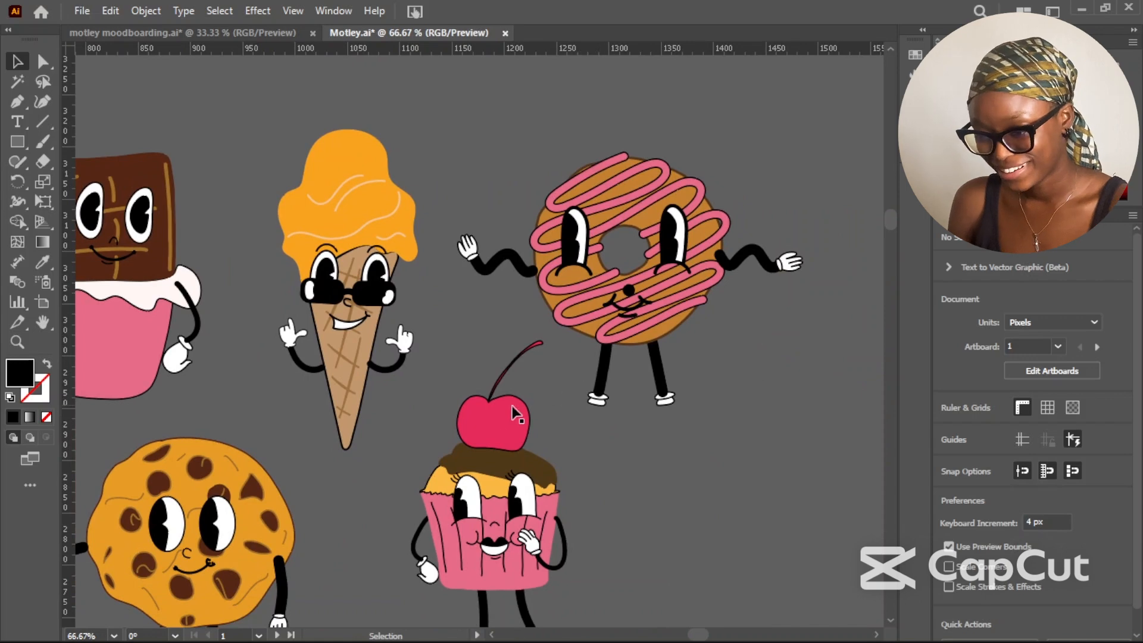
key("space")
left_click_drag(395, 434, 515, 374)
left_click_drag(403, 501, 487, 436)
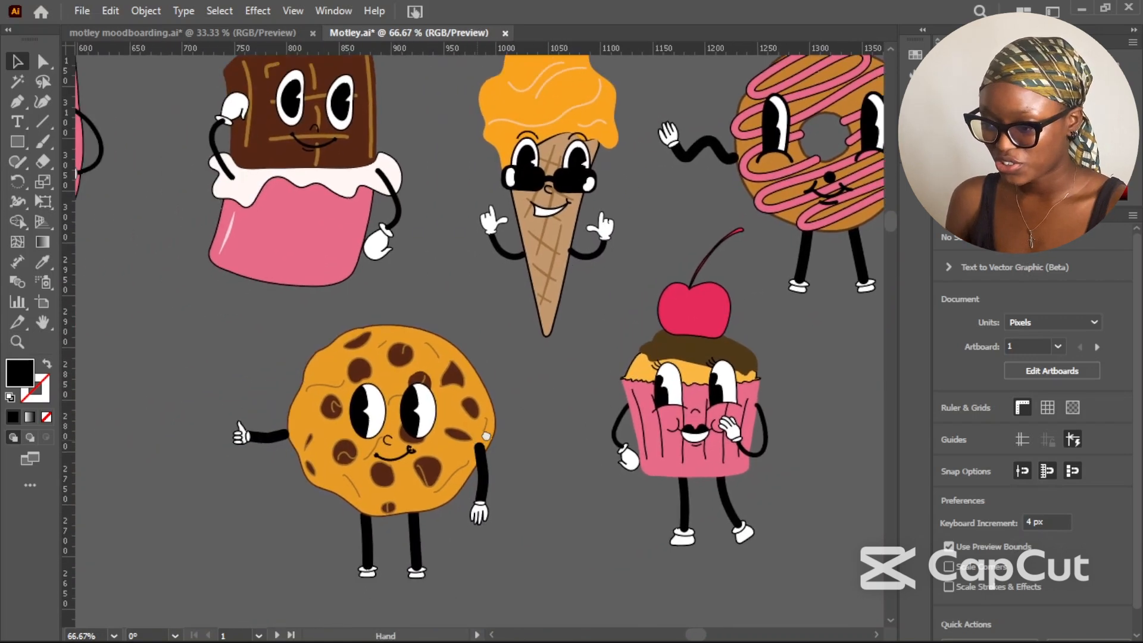
left_click_drag(693, 427, 583, 448)
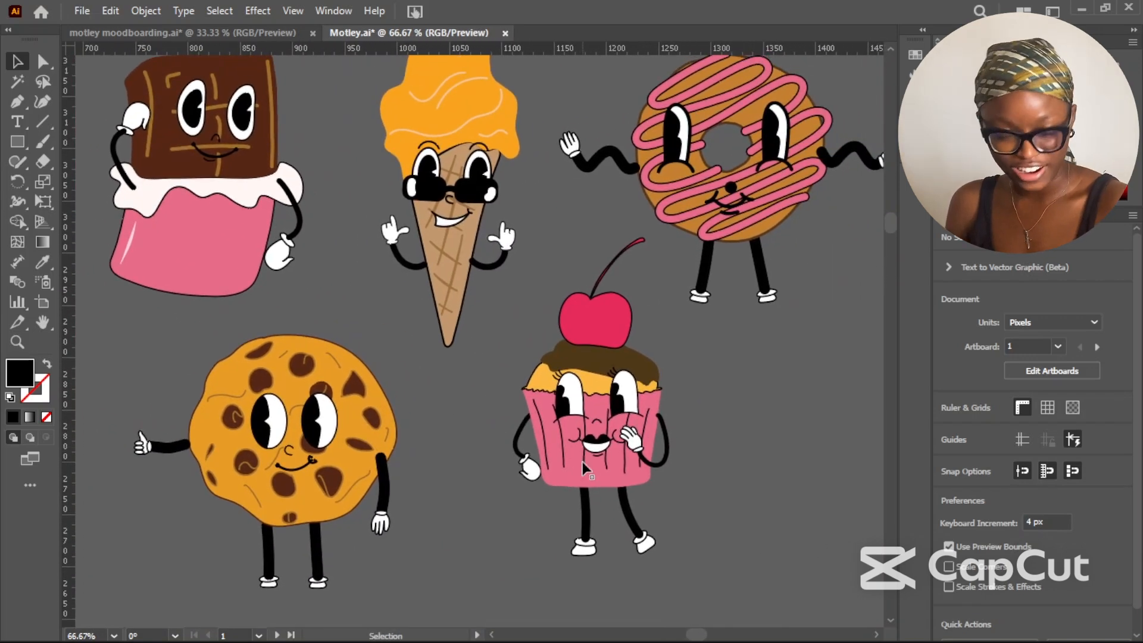
scroll(582, 461, "up", 2)
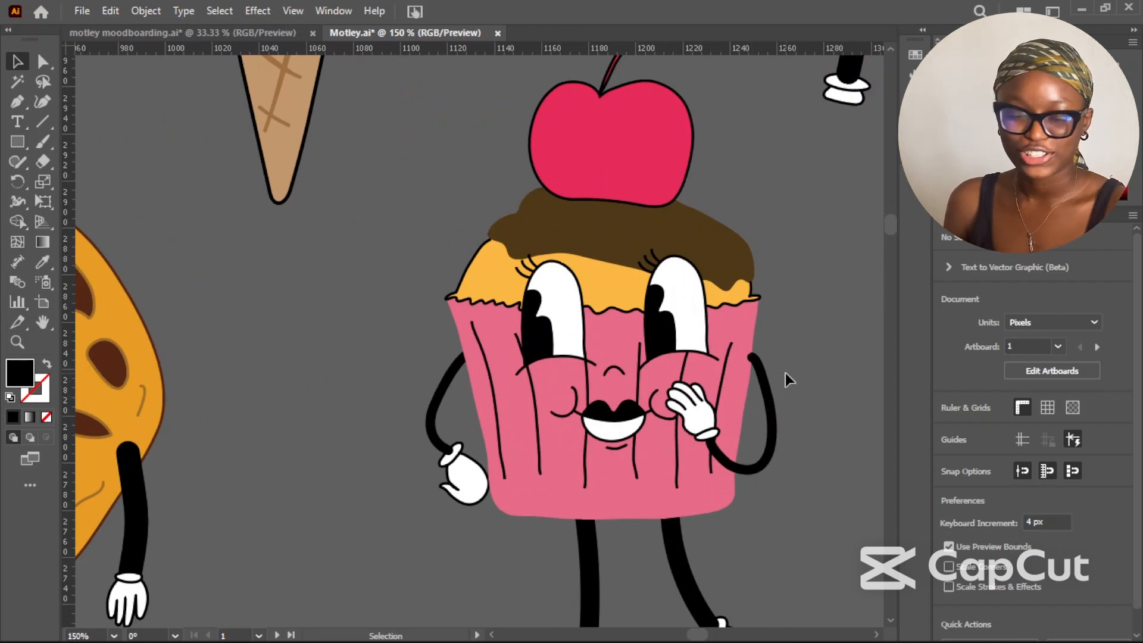
key("space")
left_click_drag(798, 393, 762, 360)
scroll(759, 361, "down", 2)
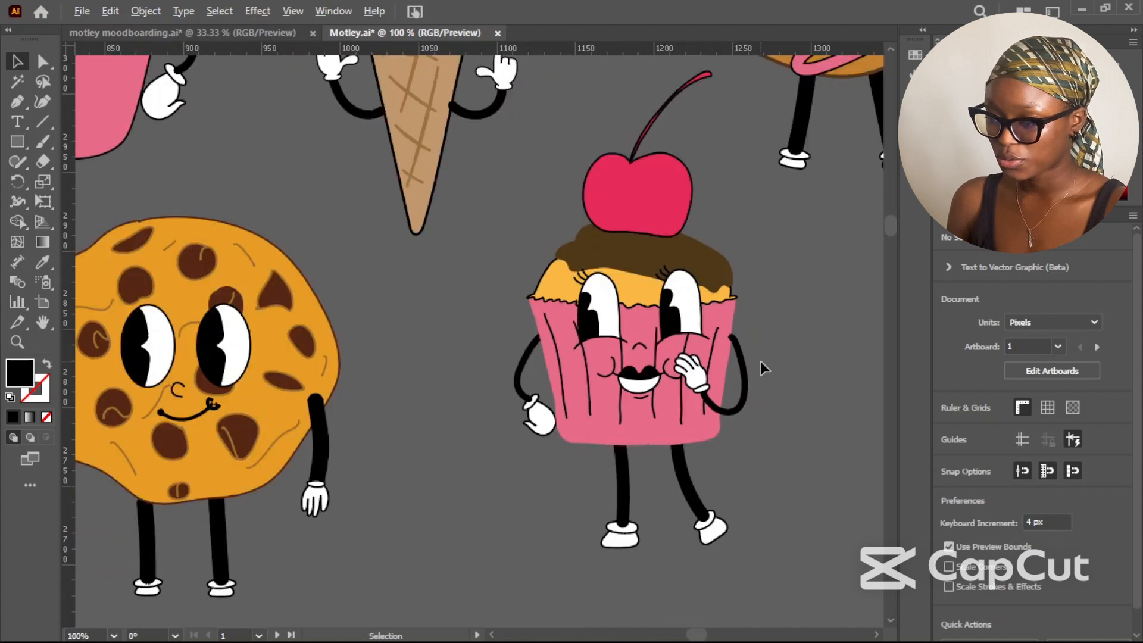
scroll(759, 361, "down", 1)
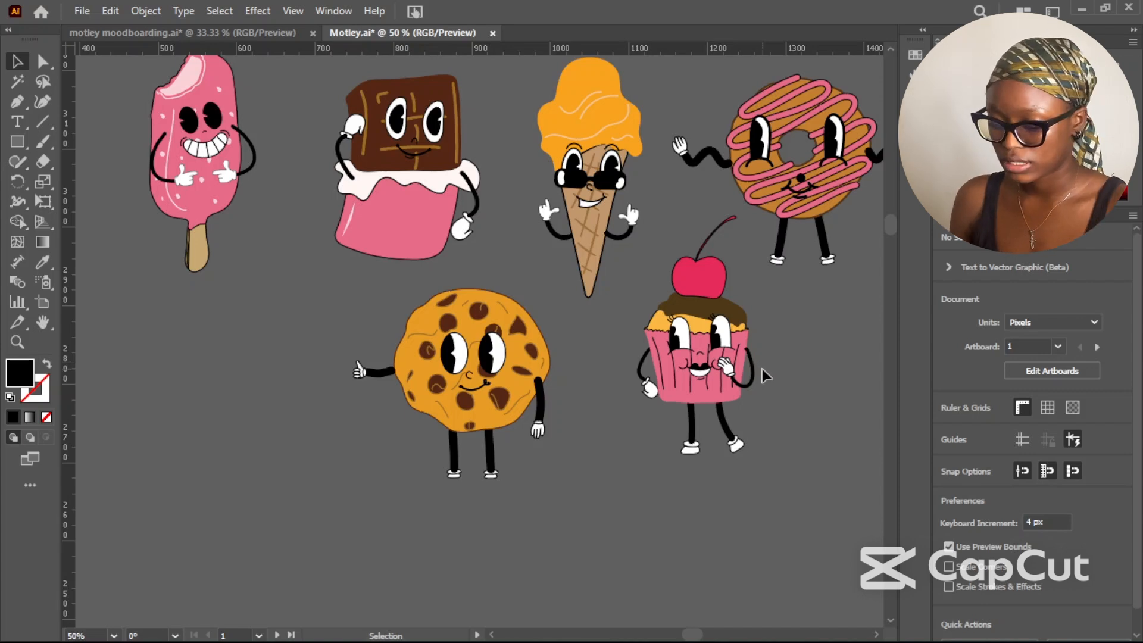
Examine the group illustration with all six dessert characters standing side by side below the individual characters
scroll(762, 370, "down", 3)
scroll(762, 371, "down", 1)
scroll(762, 370, "down", 1)
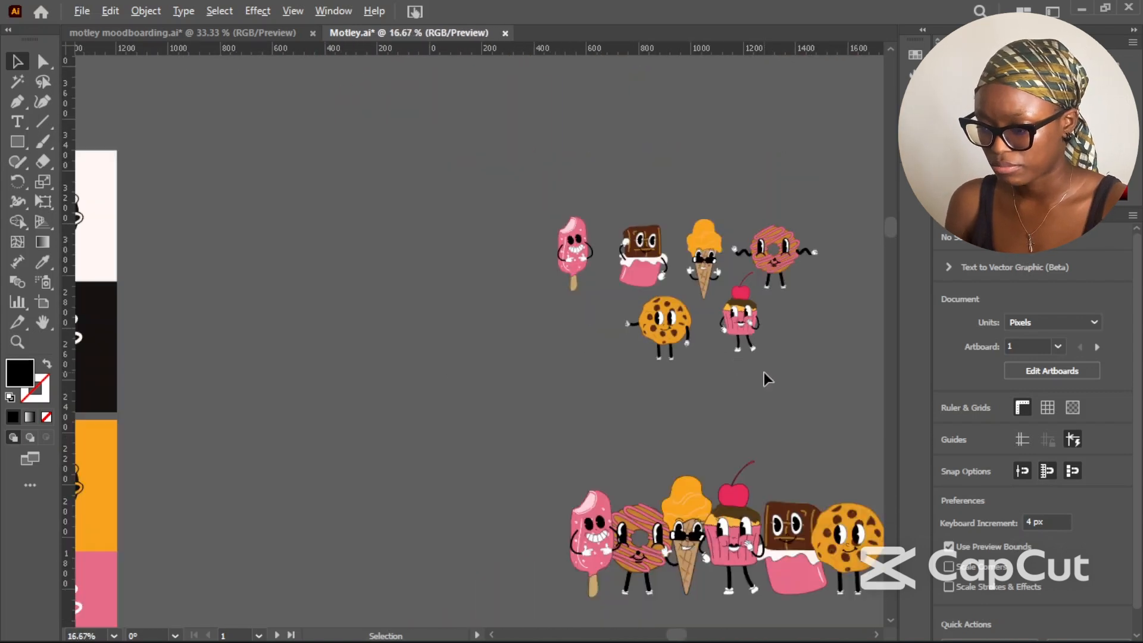
scroll(607, 369, "right", 5)
scroll(516, 497, "down", 2)
scroll(456, 531, "up", 3)
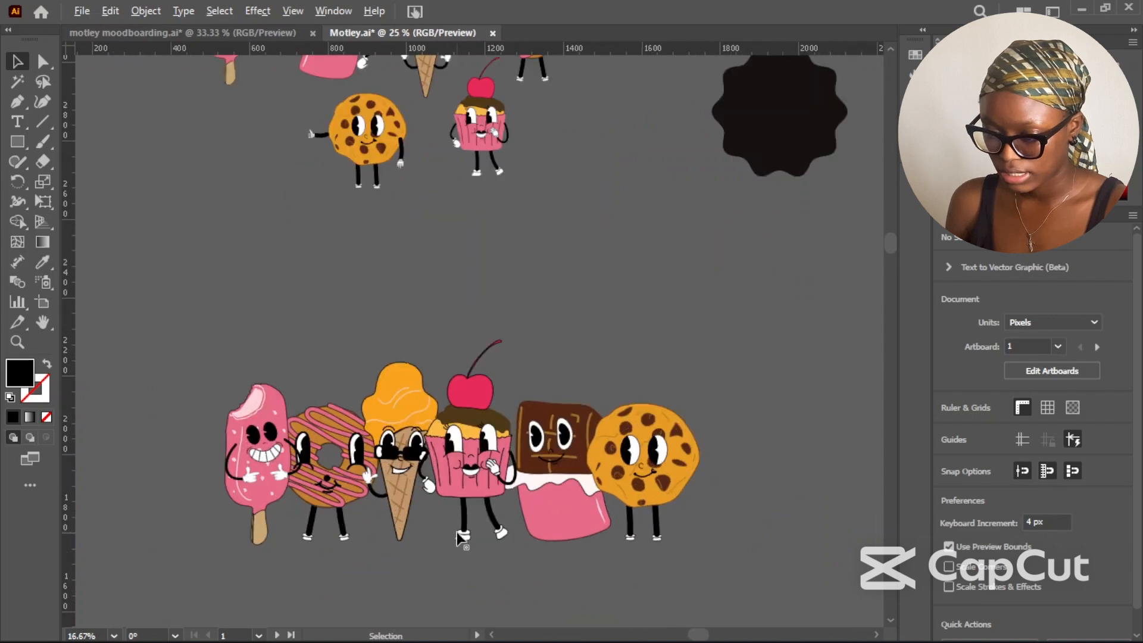
left_click_drag(454, 531, 556, 490)
scroll(553, 494, "down", 1)
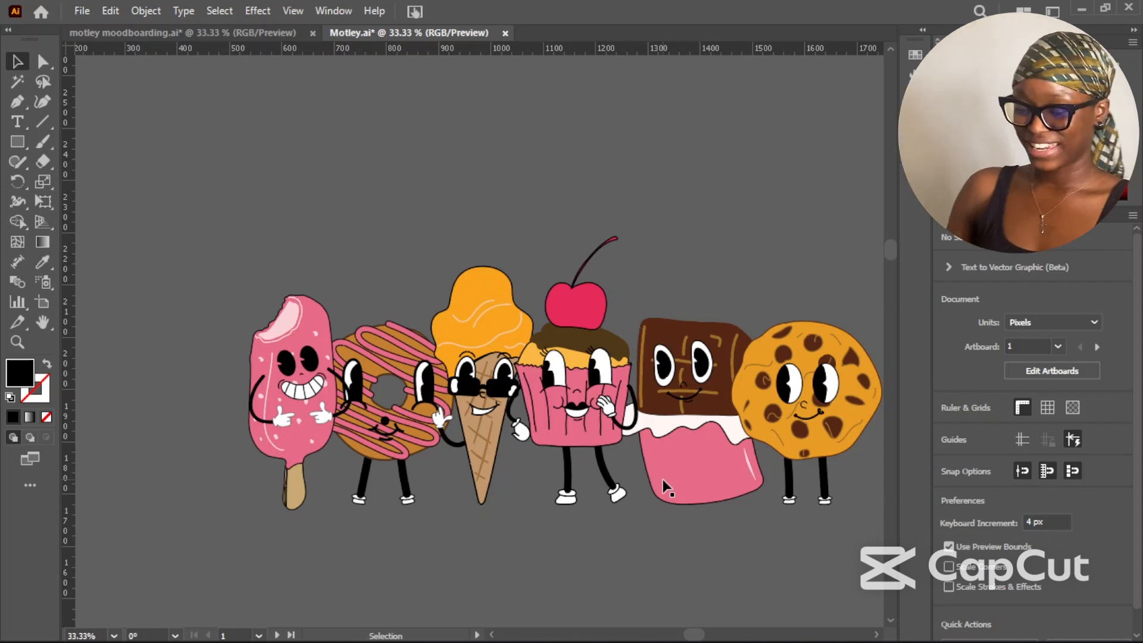
scroll(650, 419, "down", 1)
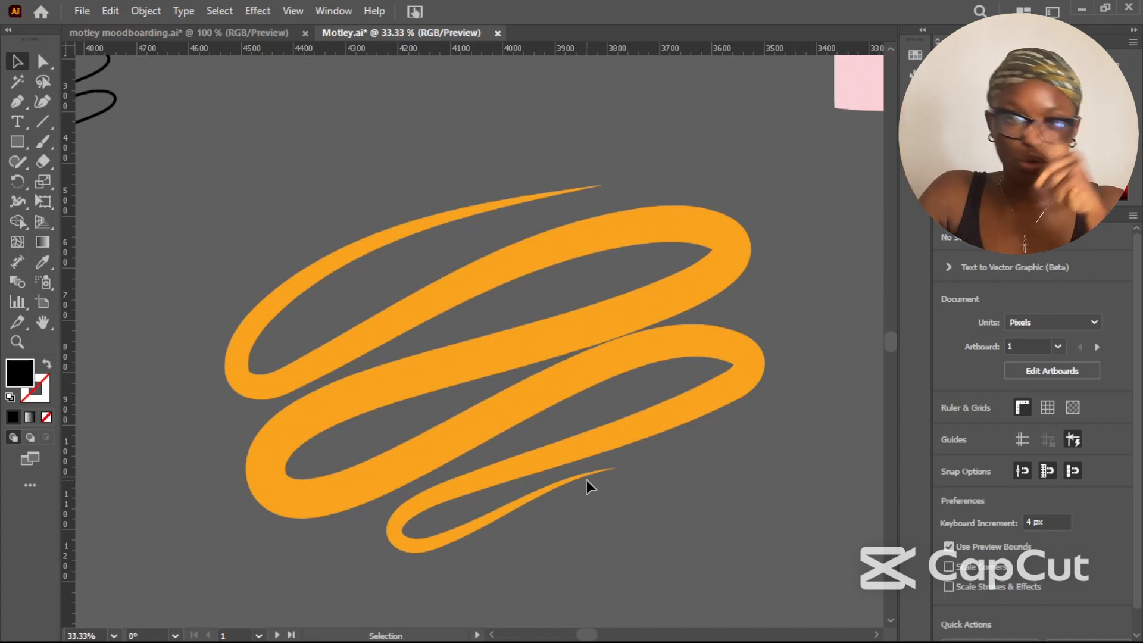
Examine the stacked Motley logo with its orange swirl and compare it with the julienne lettering reference in the moodboard document
scroll(586, 480, "down", 6)
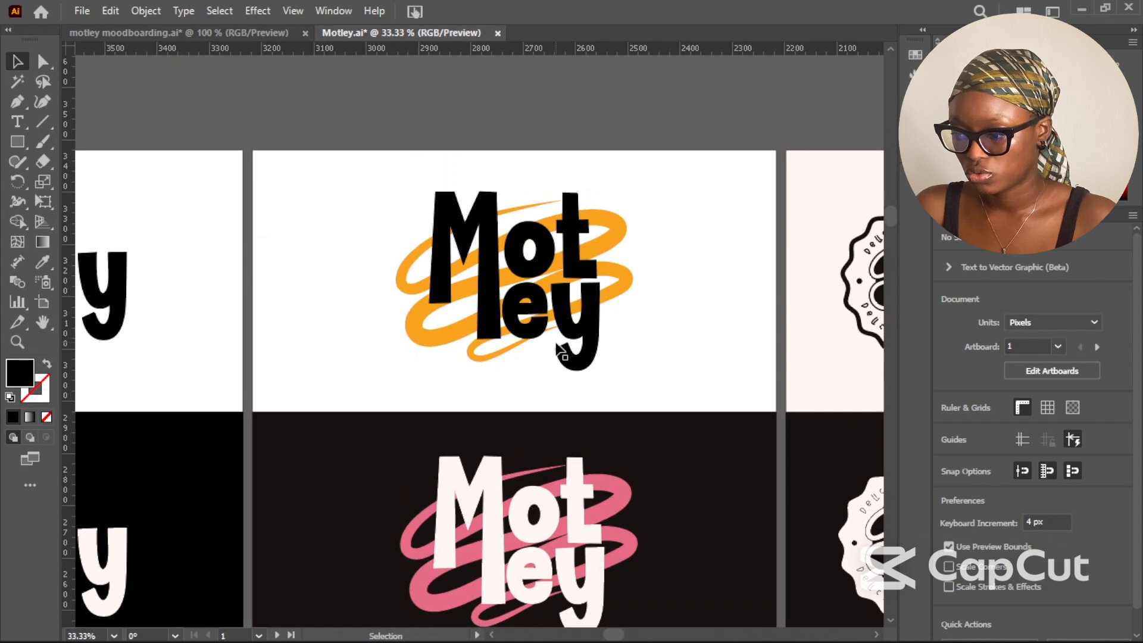
scroll(557, 356, "up", 1)
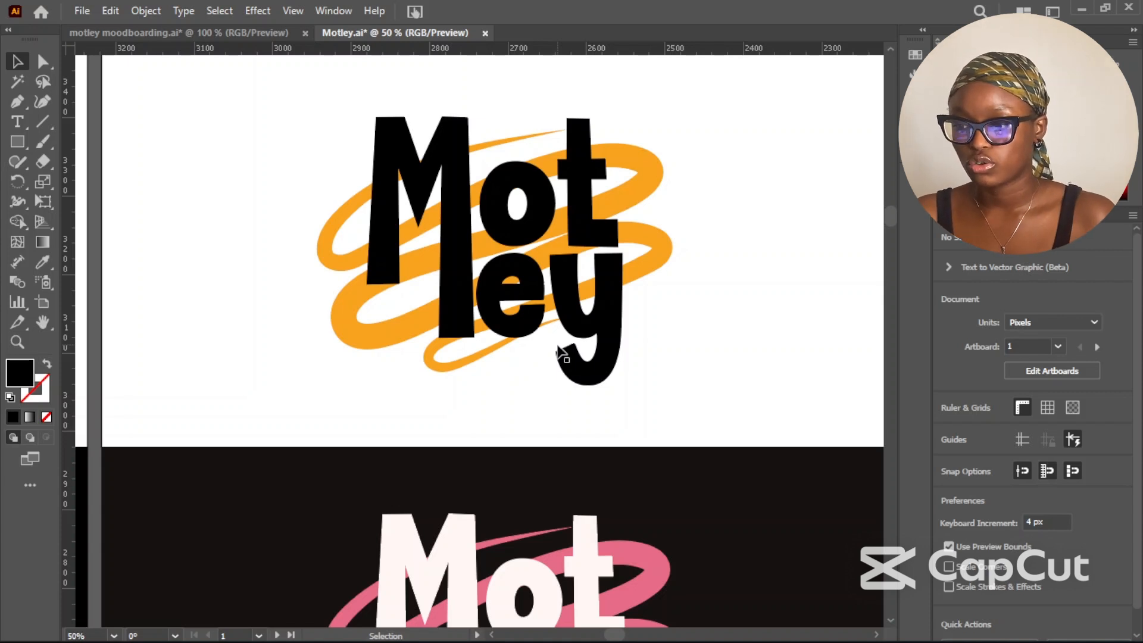
scroll(557, 347, "up", 1)
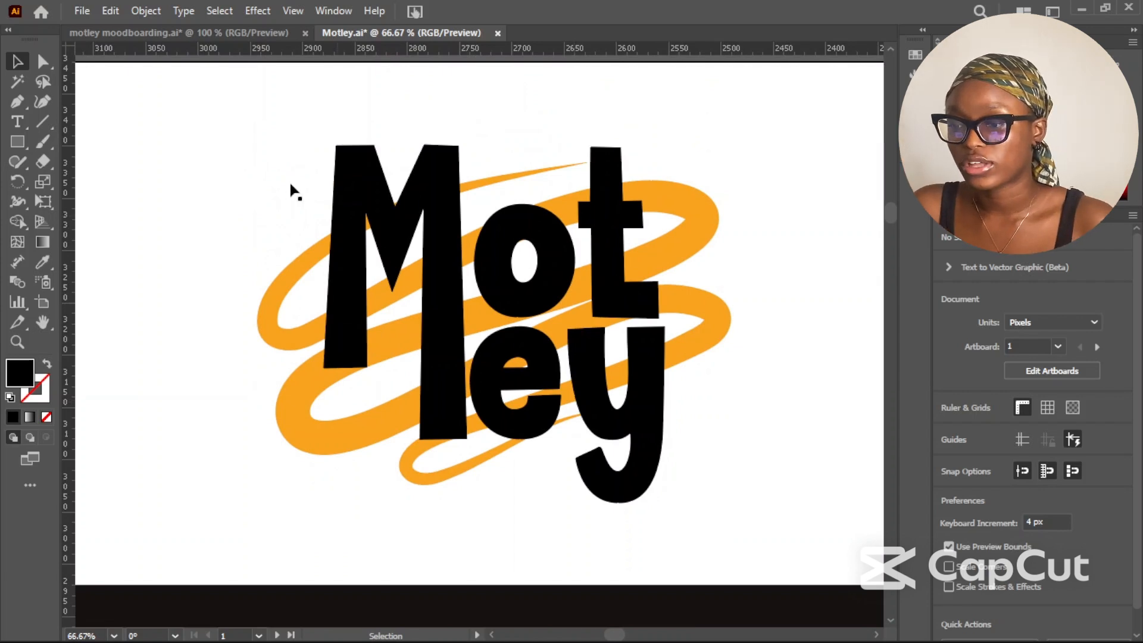
left_click(201, 36)
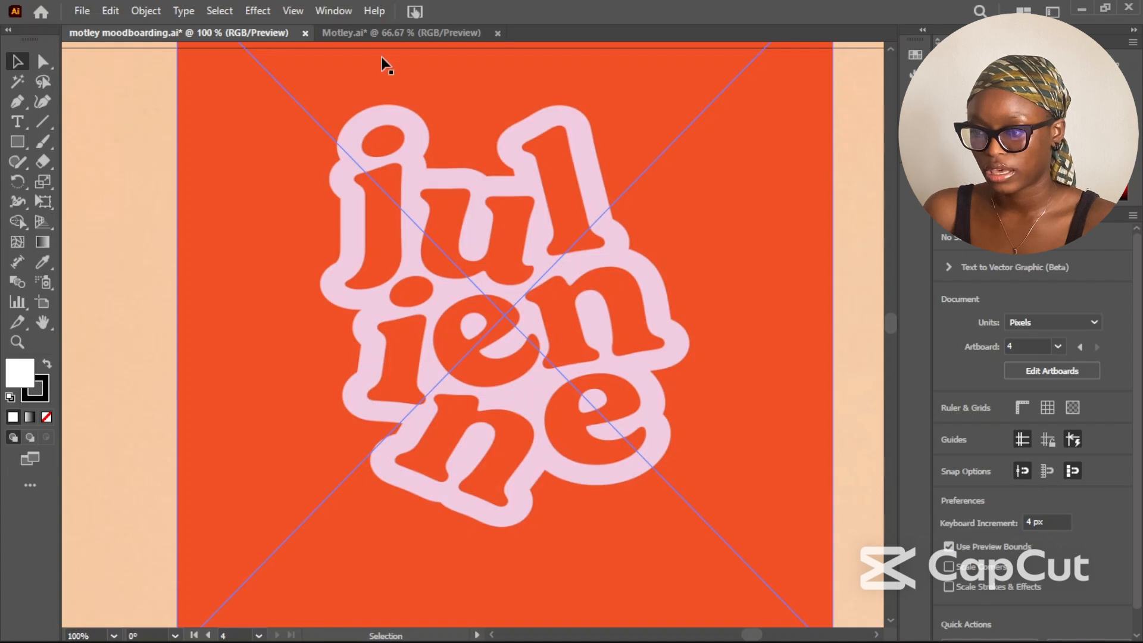
left_click(387, 34)
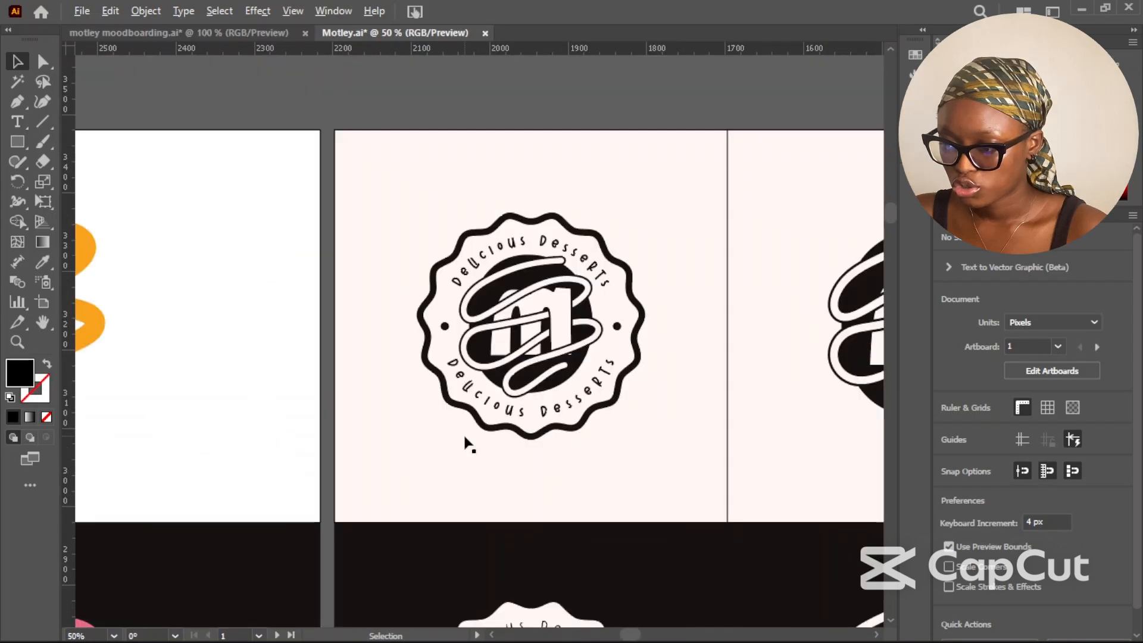
Examine the Delicious Desserts badge and the m icon with its looping line on the light and dark backgrounds
scroll(465, 439, "up", 1)
left_click_drag(659, 334, 618, 381)
scroll(600, 391, "up", 1)
left_click_drag(660, 331, 632, 383)
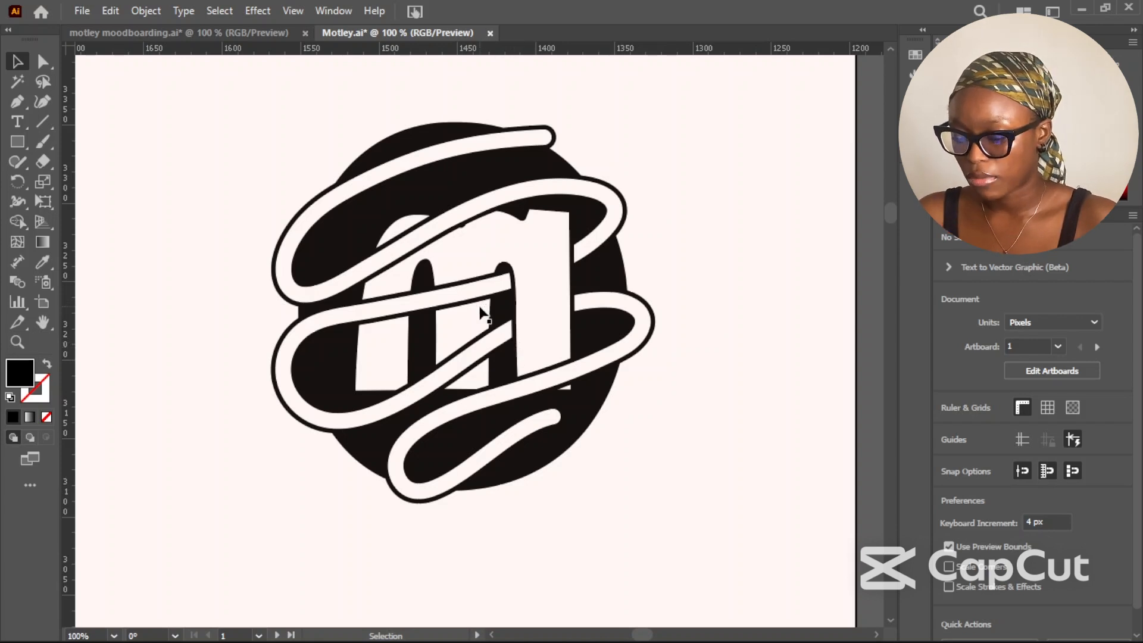
scroll(488, 351, "down", 1)
scroll(488, 351, "down", 6)
scroll(496, 381, "down", 5)
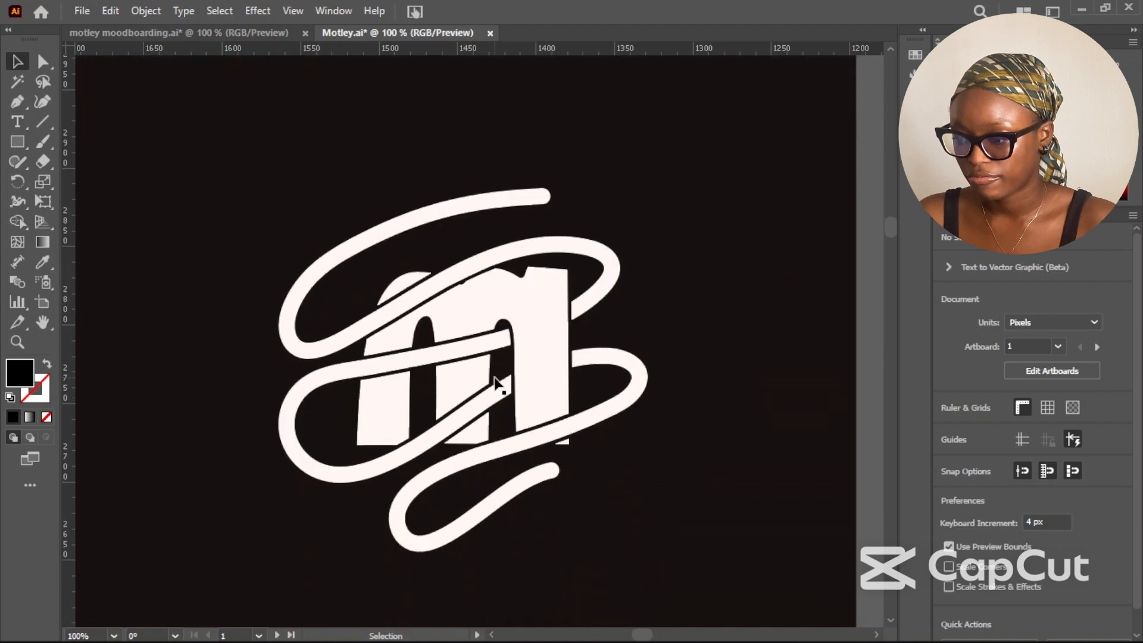
scroll(487, 392, "down", 2)
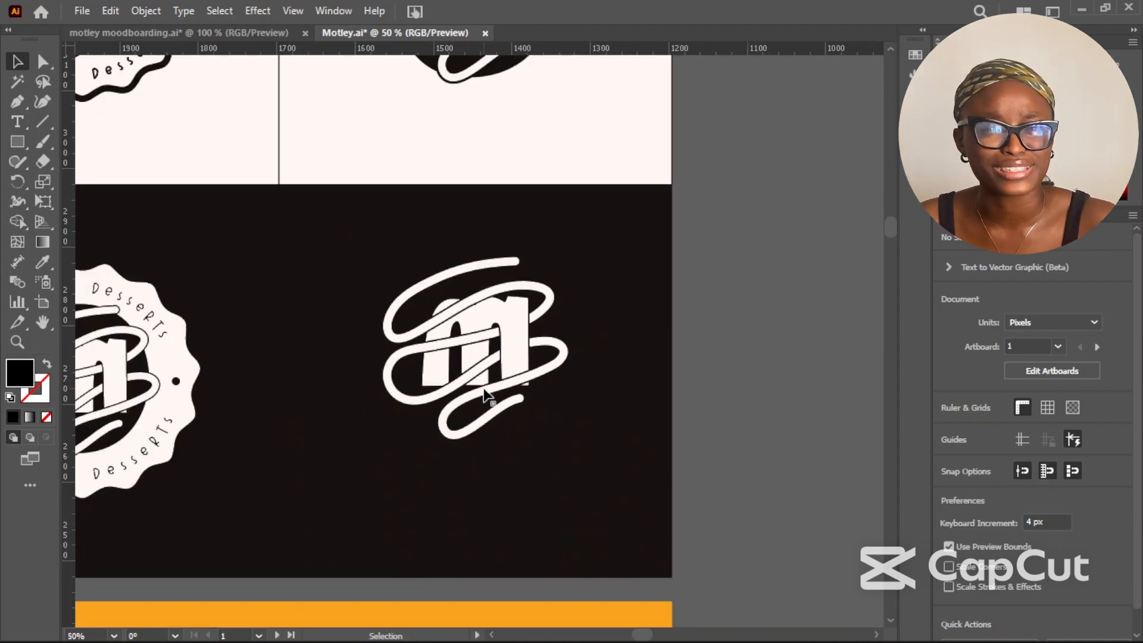
scroll(487, 387, "up", 1)
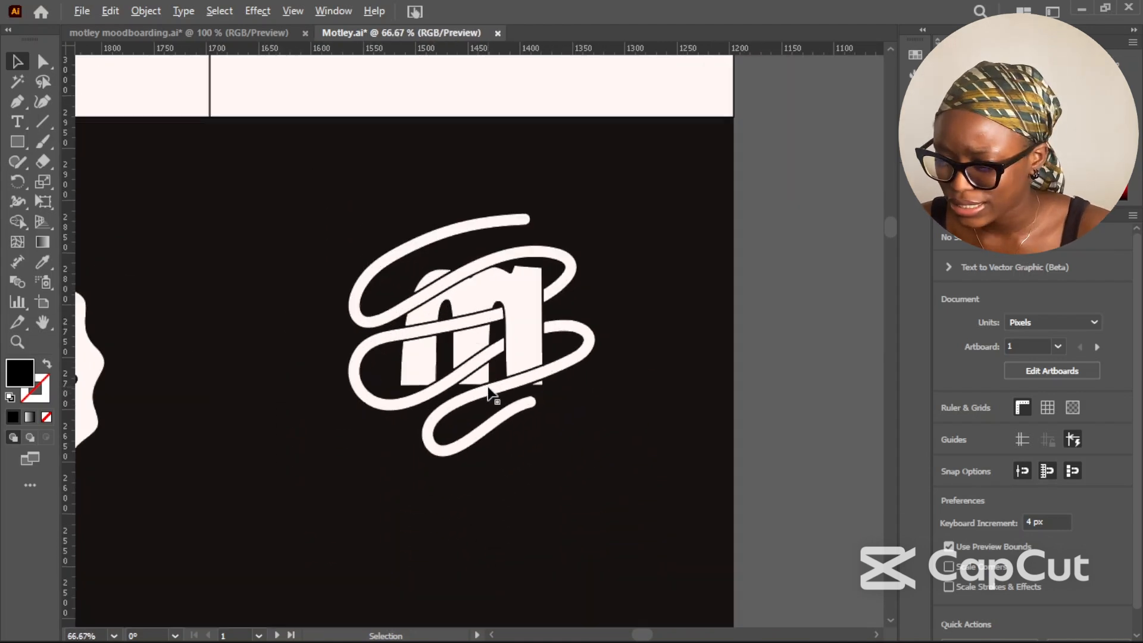
scroll(487, 393, "up", 1)
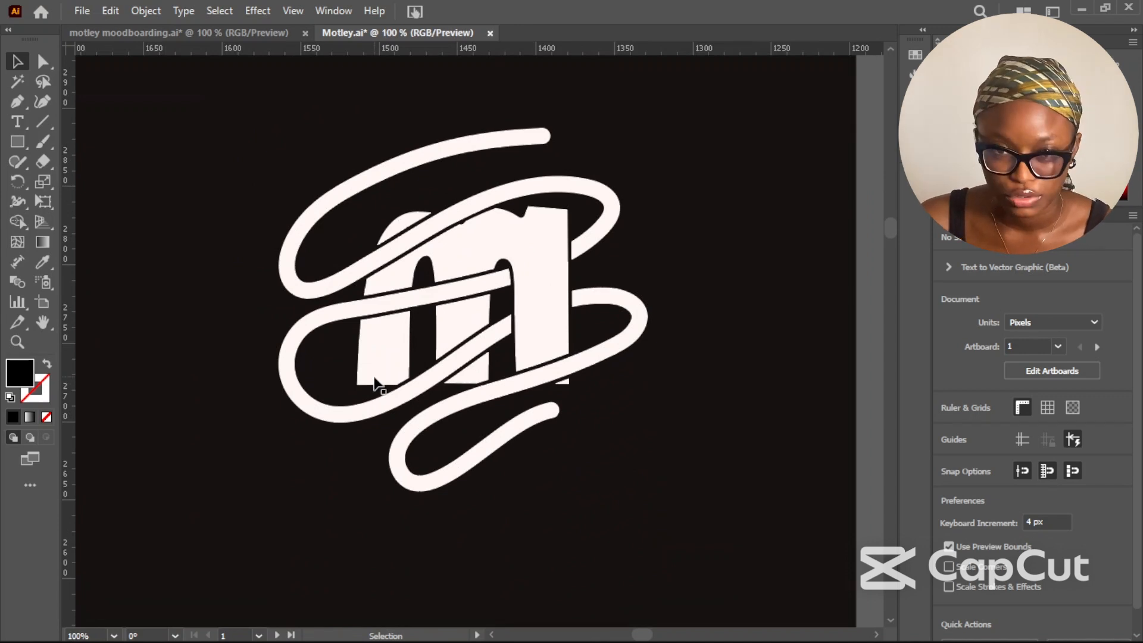
scroll(375, 387, "down", 5)
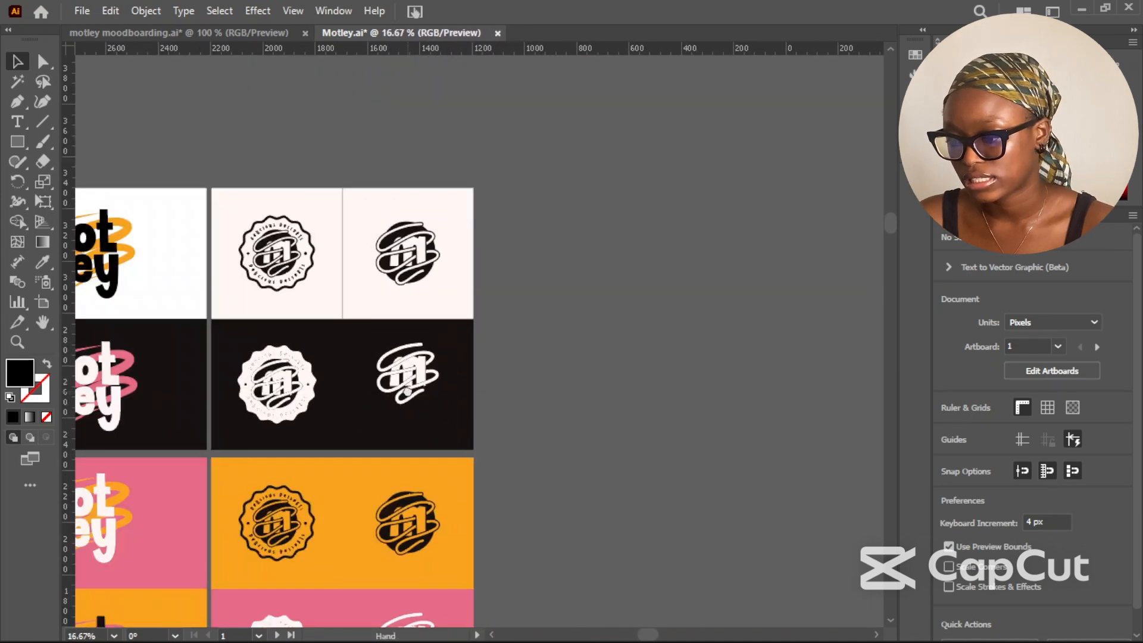
Examine the white stacked Motley logo with its orange swirl on the pink background up close
scroll(744, 331, "left", 4)
scroll(731, 344, "down", 2)
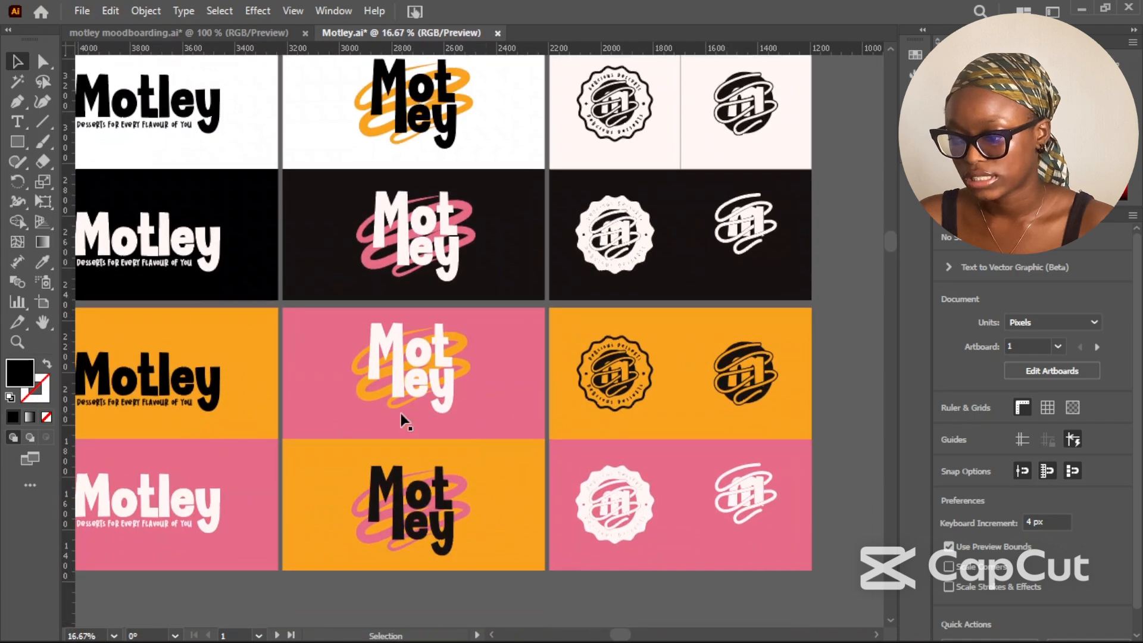
scroll(403, 426, "up", 2)
scroll(404, 422, "up", 2)
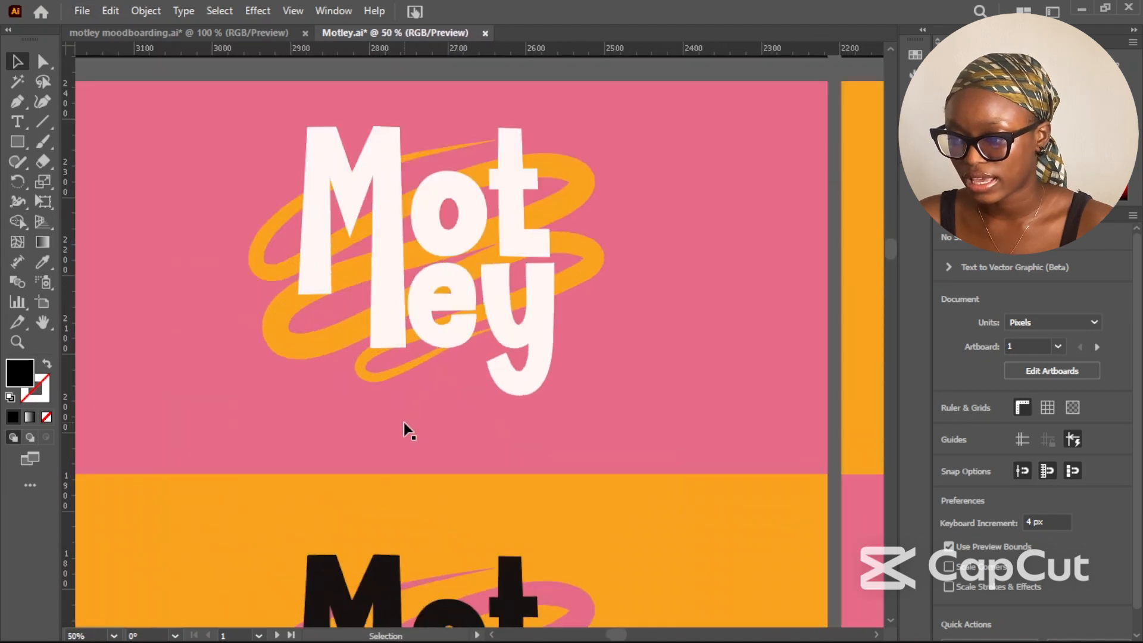
left_click_drag(395, 416, 529, 479)
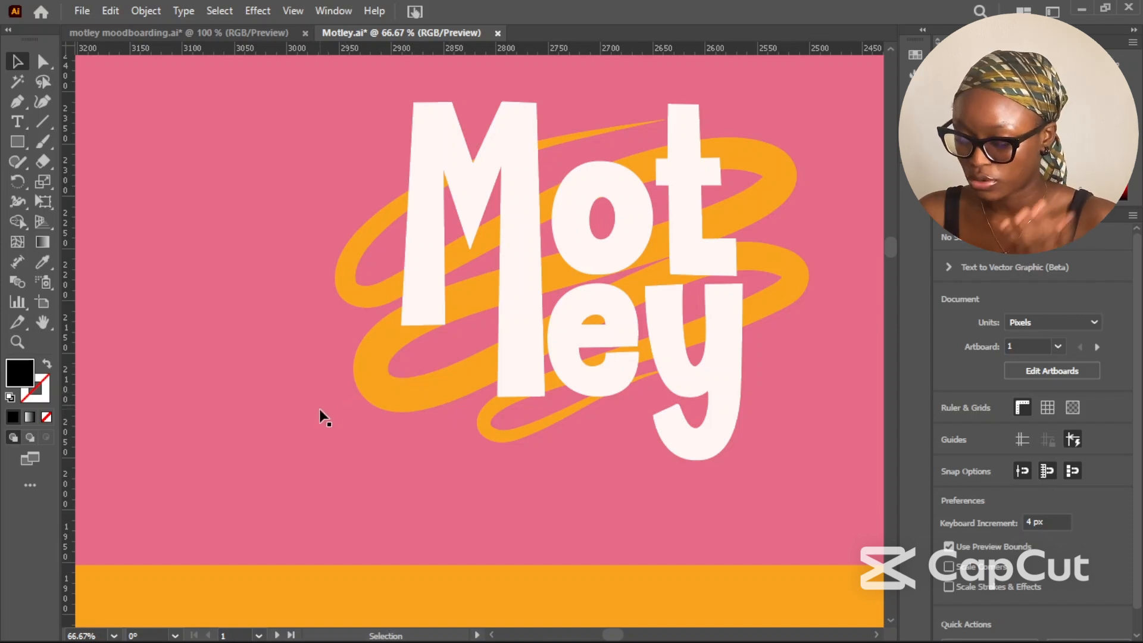
scroll(328, 399, "down", 10)
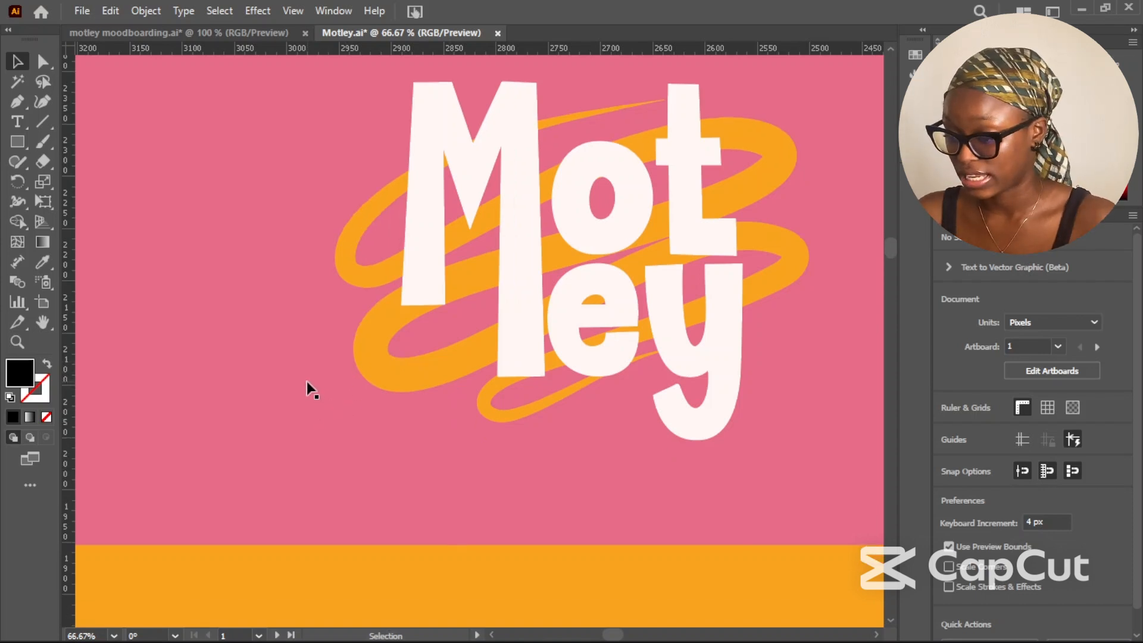
Review the full grid of Motley wordmarks, stacked logos, badges and m icons across the white, black, orange and pink backgrounds
scroll(313, 426, "down", 3)
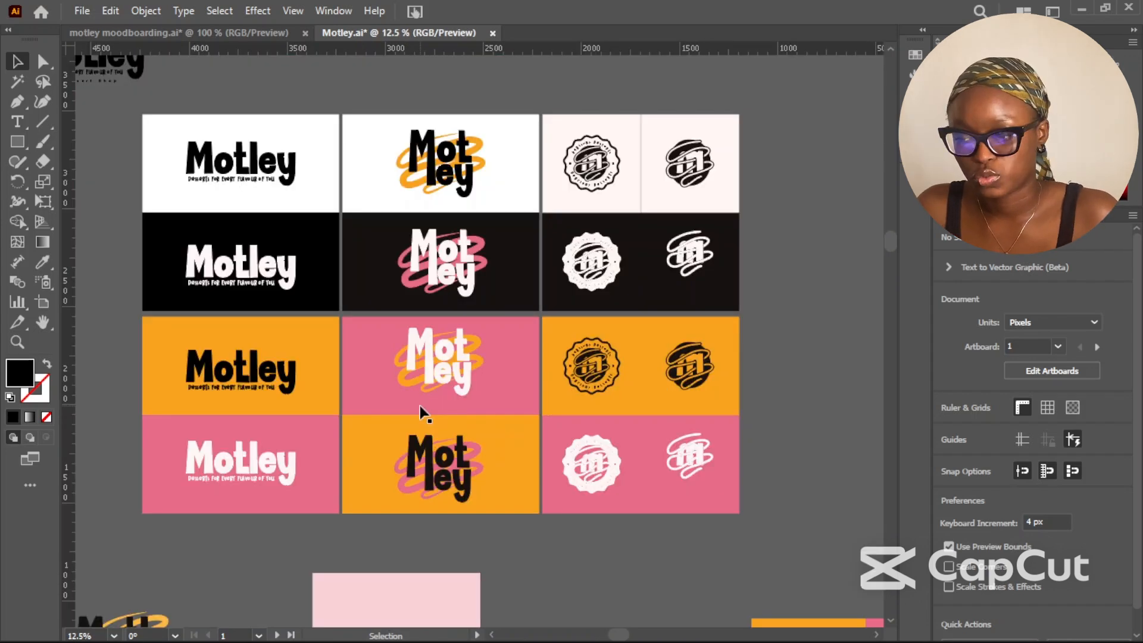
scroll(509, 458, "up", 1)
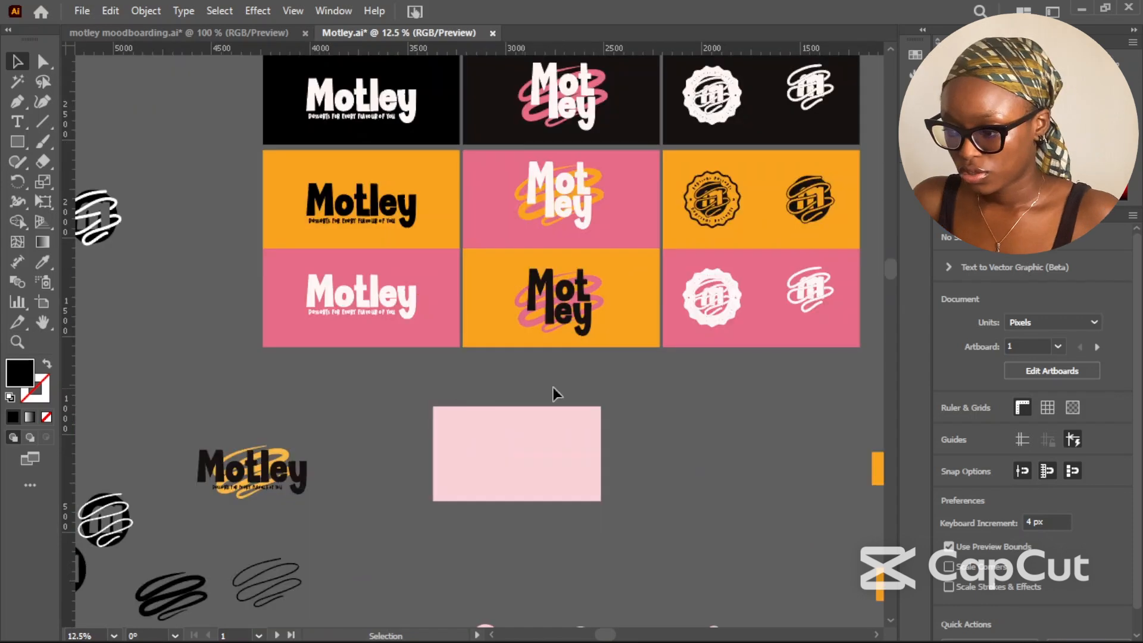
key("space")
left_click_drag(579, 387, 446, 562)
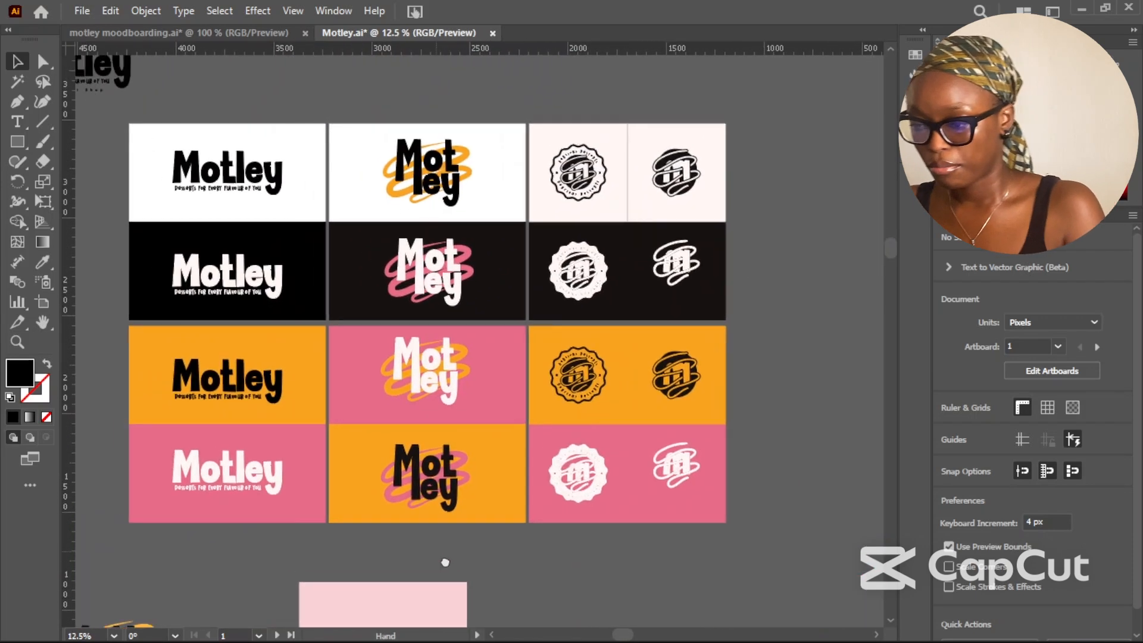